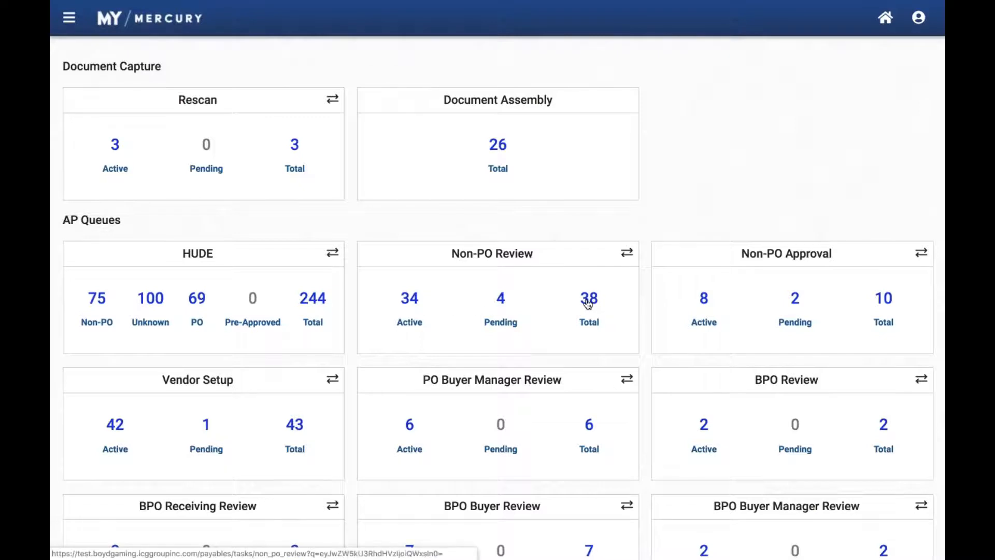
# Switch the Non-PO Review card to its invoice-type breakdown and back, and show the HUDE card's counts by priority
pyautogui.click(627, 254)
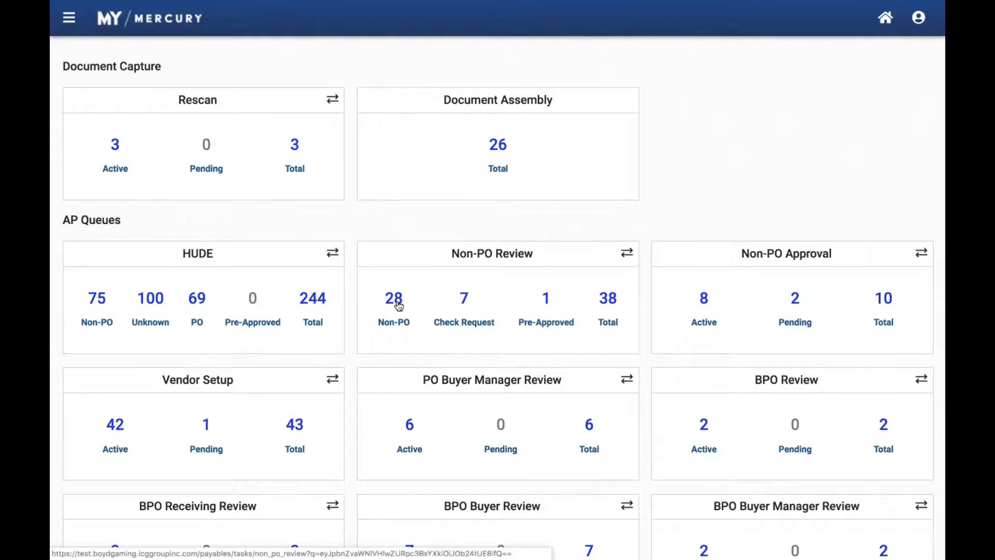
pyautogui.click(627, 253)
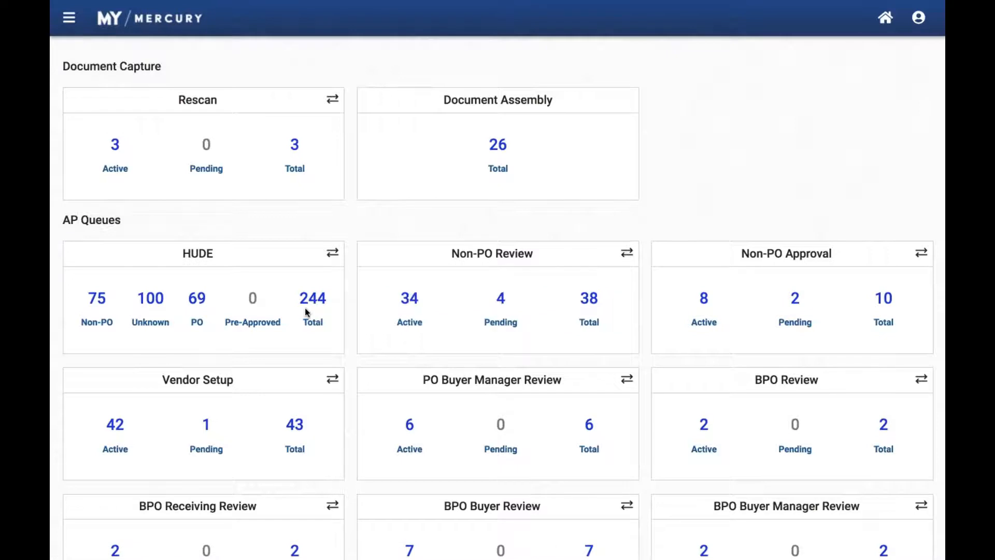
pyautogui.click(333, 254)
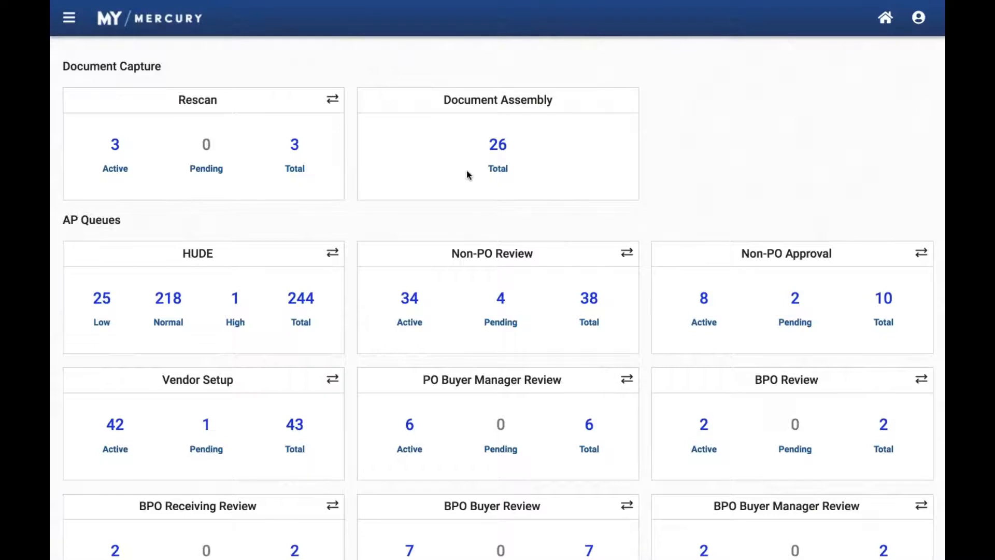
# Open 20190111070813953.pdf from the Document Assembly queue and split it into two-page documents
pyautogui.click(500, 144)
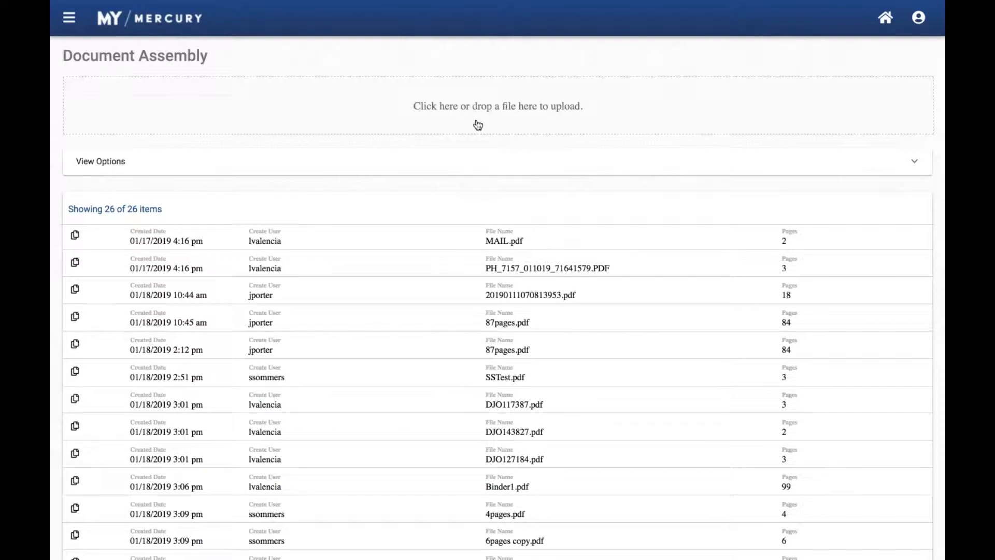
pyautogui.click(509, 295)
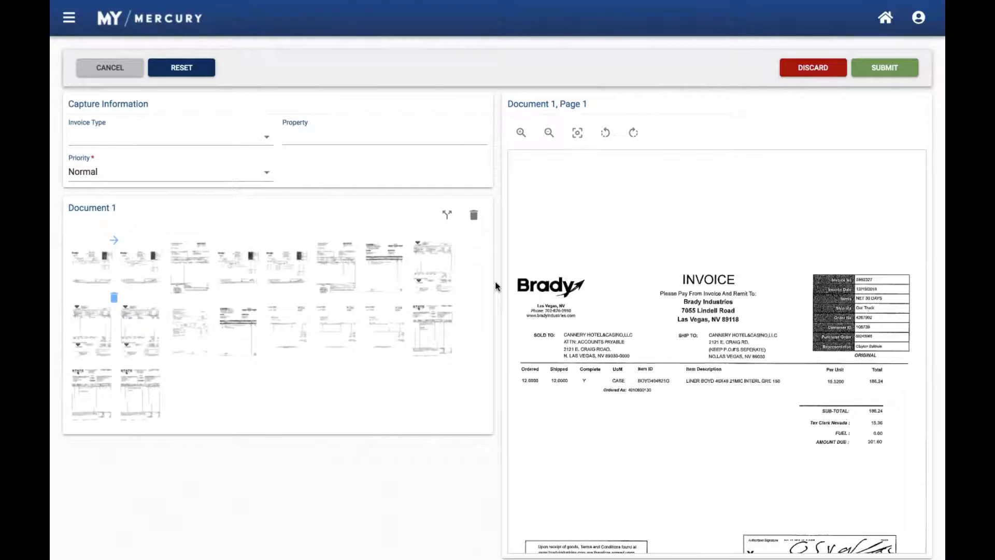
pyautogui.click(449, 218)
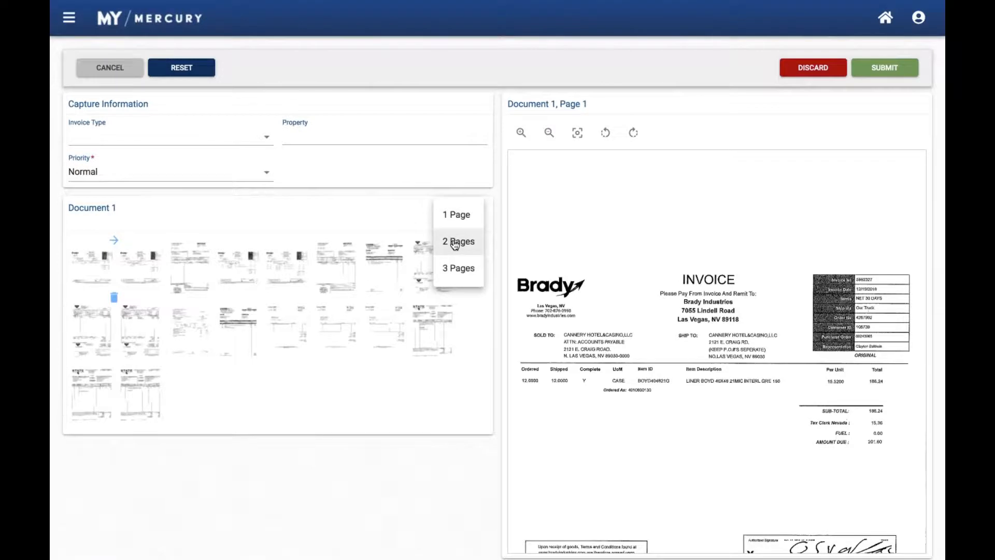
pyautogui.click(454, 244)
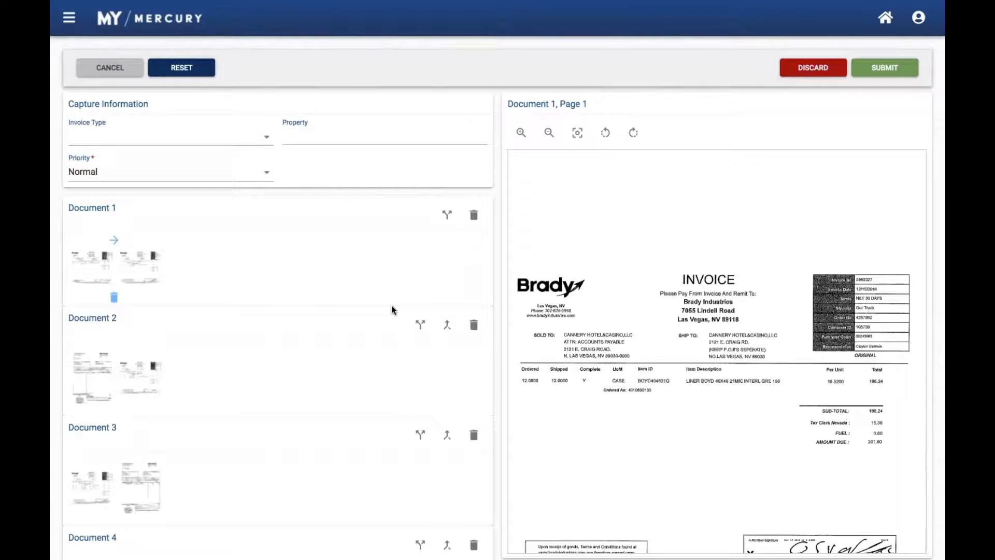
# Merge the next two documents into Document 1 one after the other, and delete the second page of the resulting Document 2
pyautogui.click(446, 325)
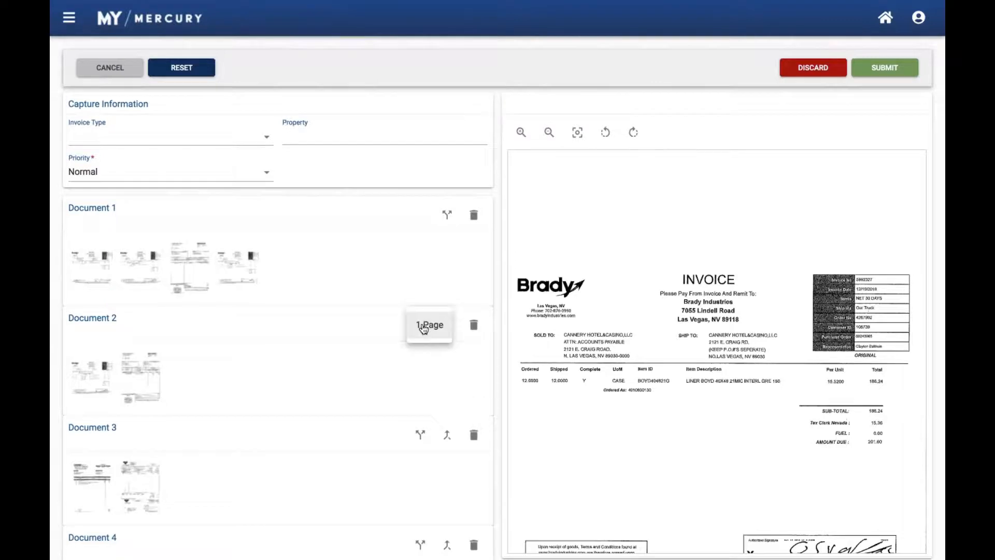
pyautogui.click(449, 324)
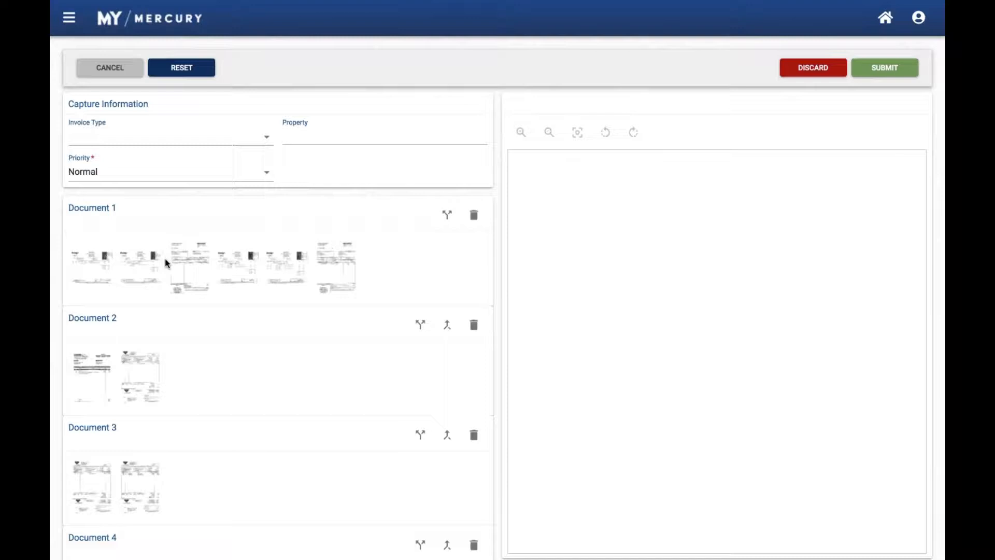
pyautogui.click(145, 362)
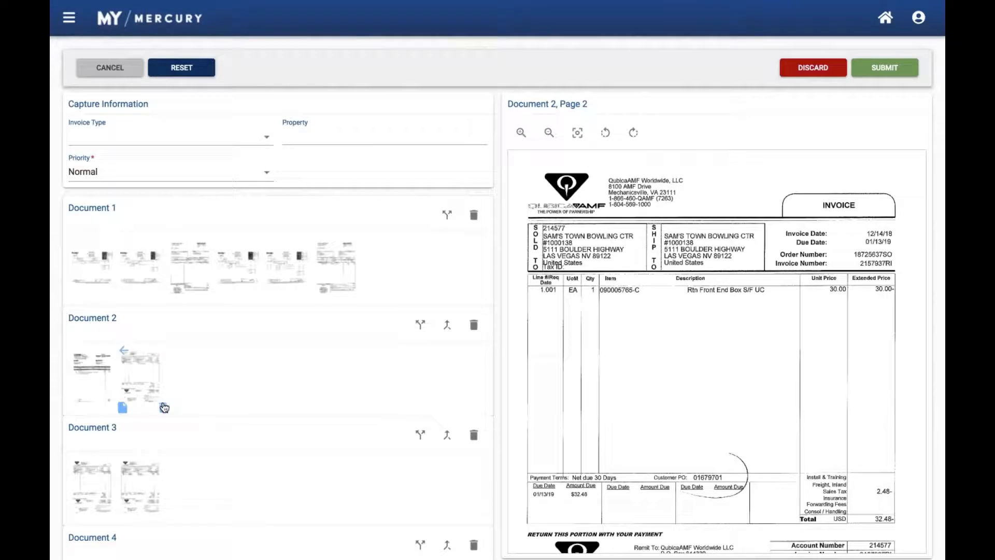
pyautogui.click(164, 407)
pyautogui.click(141, 362)
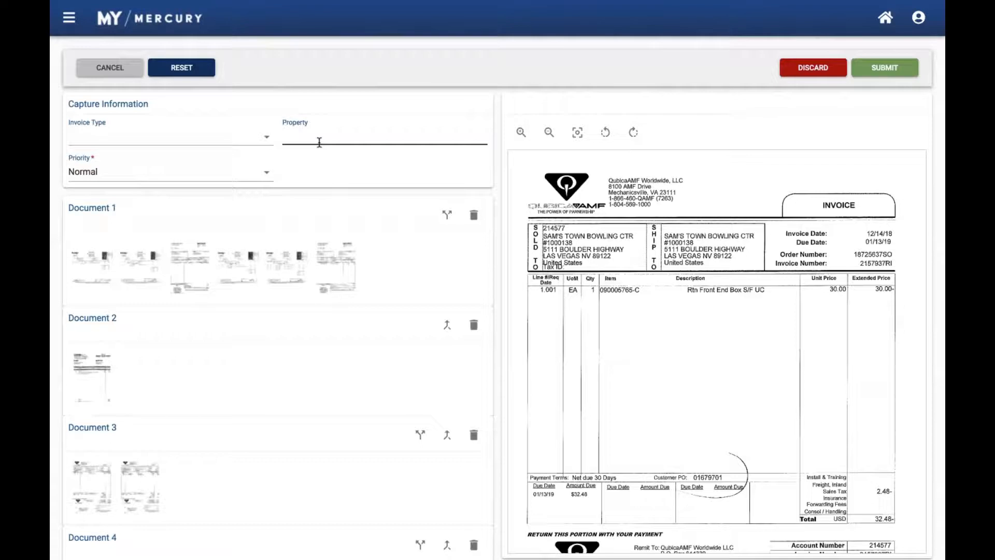
# Fill in the capture information with invoice type Non-PO, priority High and property 22
pyautogui.click(216, 141)
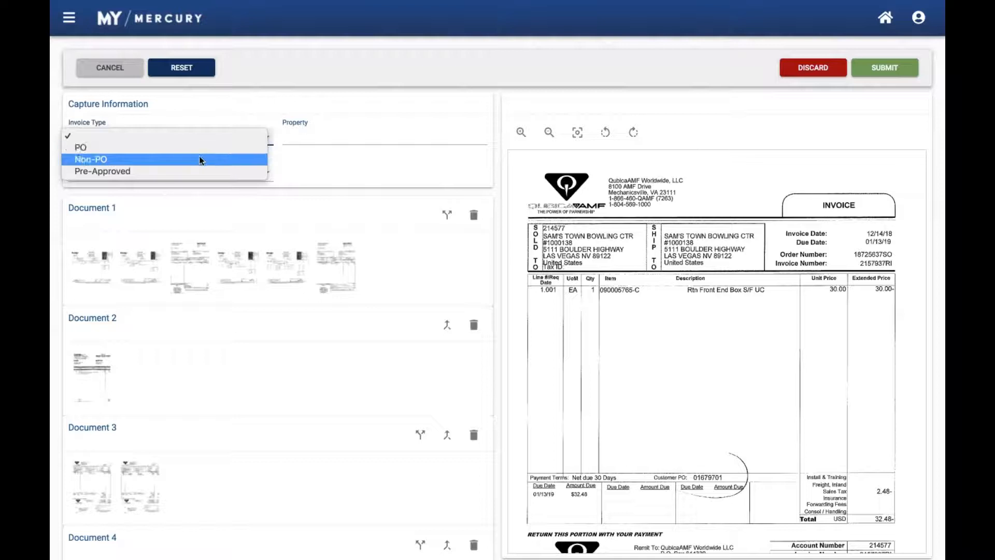
pyautogui.click(200, 157)
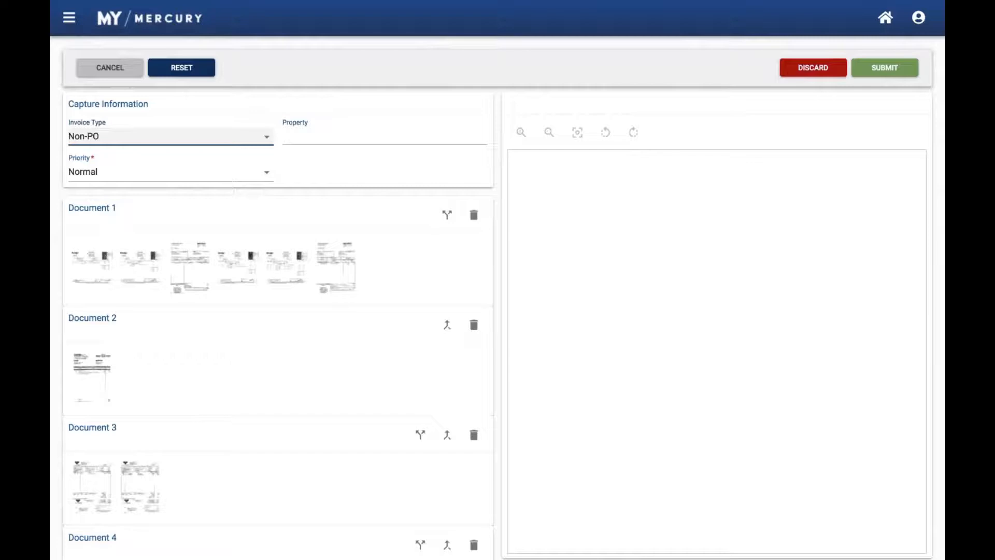
pyautogui.click(298, 133)
pyautogui.click(226, 174)
pyautogui.click(206, 166)
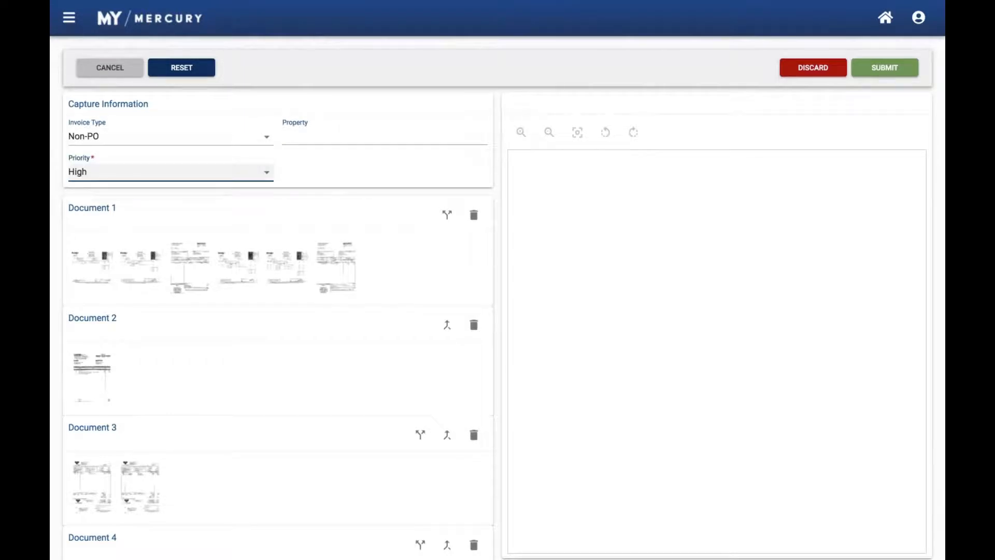
pyautogui.click(304, 131)
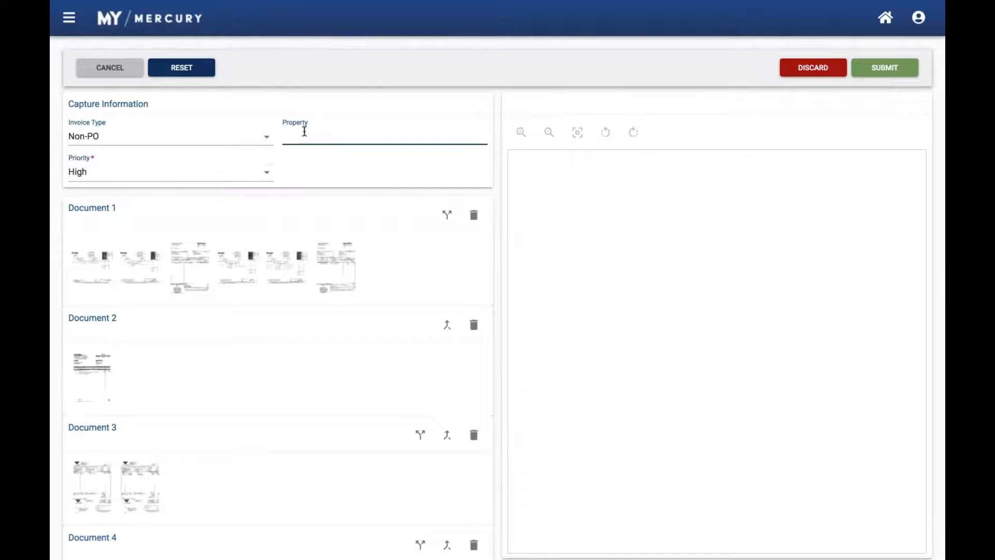
pyautogui.write('22')
# Cancel processing of the file, discarding all changes, and return to the home dashboard
pyautogui.click(113, 73)
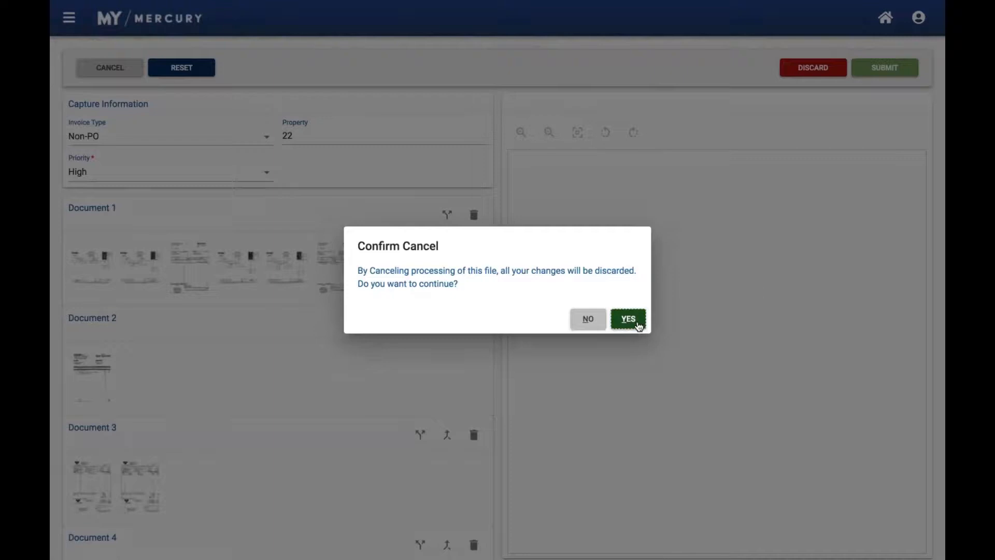
pyautogui.click(629, 318)
pyautogui.click(886, 19)
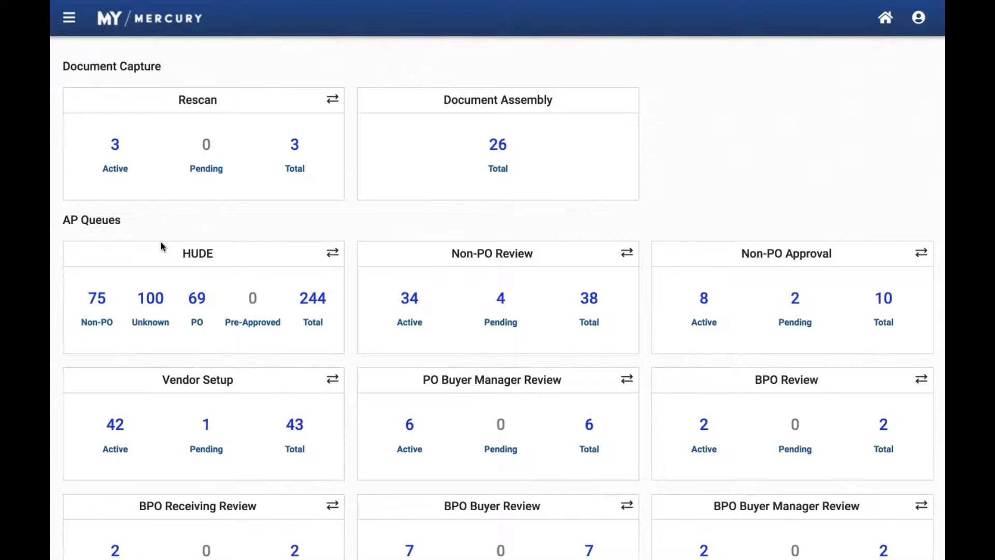
# Open the Non-PO items of the HUDE queue from the card's invoice-type breakdown
pyautogui.click(333, 257)
pyautogui.click(333, 258)
pyautogui.click(102, 299)
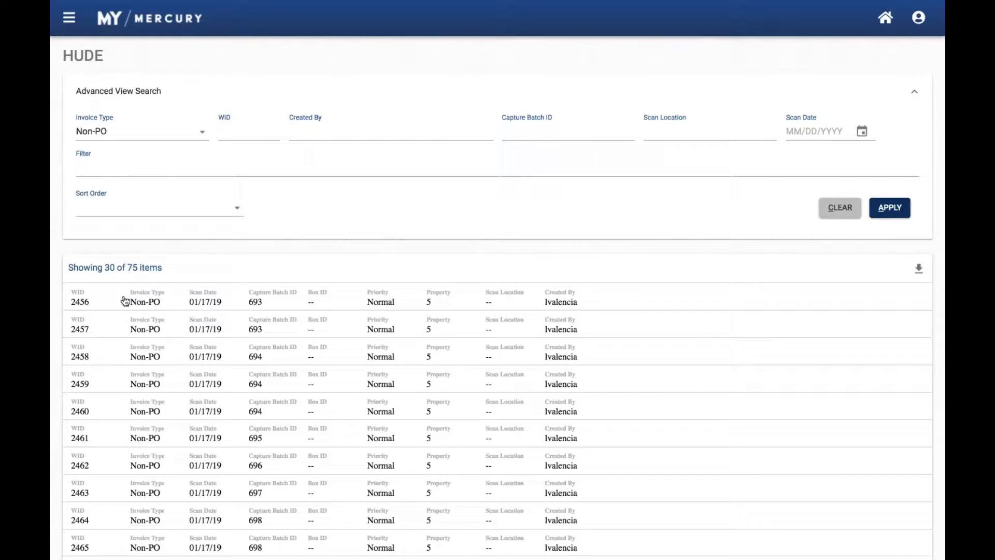
# Filter the HUDE list by 2811 and open the matching Non-PO item
pyautogui.moveTo(125, 301)
pyautogui.click(199, 174)
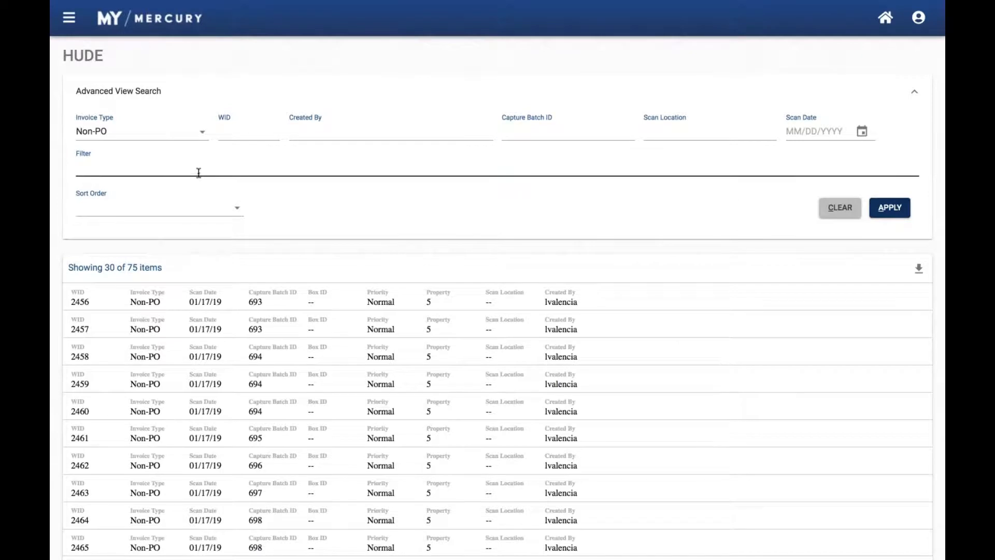
pyautogui.click(199, 174)
pyautogui.write('2811')
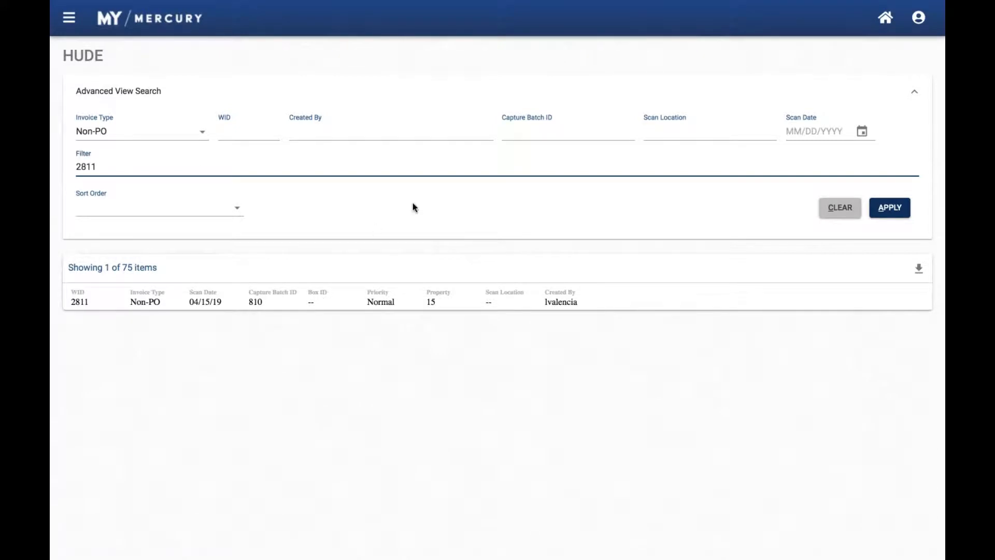
pyautogui.click(404, 303)
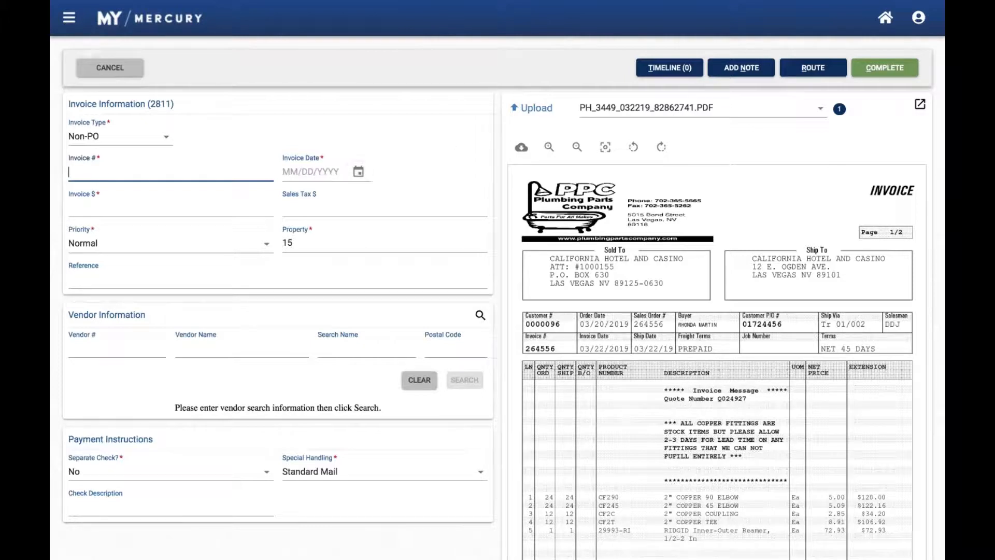
# View the invoice image in its own enlarged window, restore it, and look over the form down to the GL line data
pyautogui.click(920, 106)
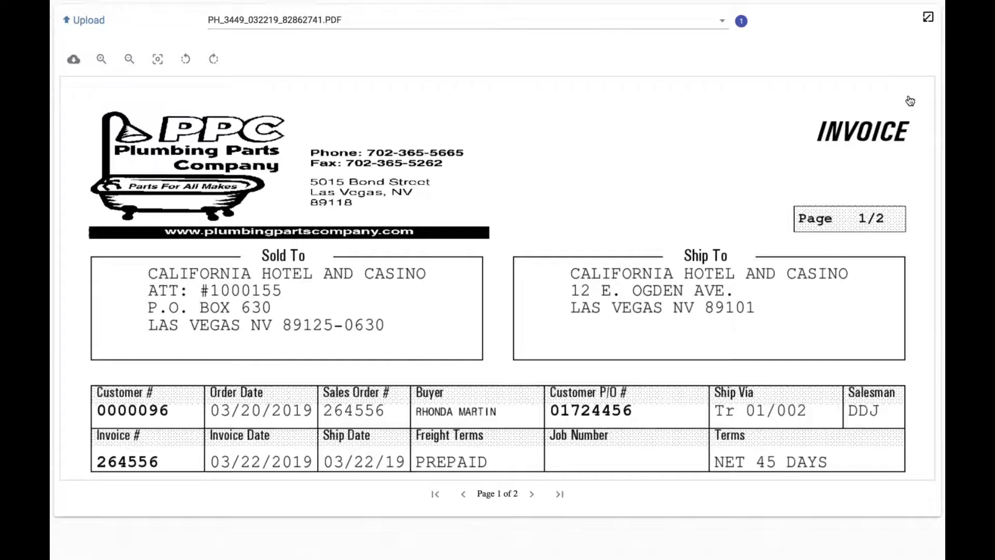
pyautogui.click(928, 19)
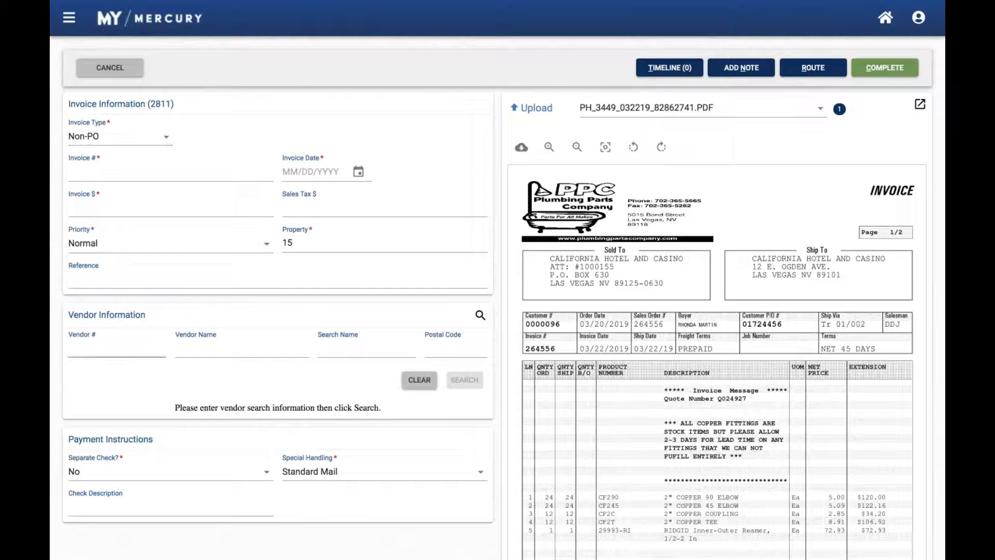
pyautogui.scroll(-4, 154, 376)
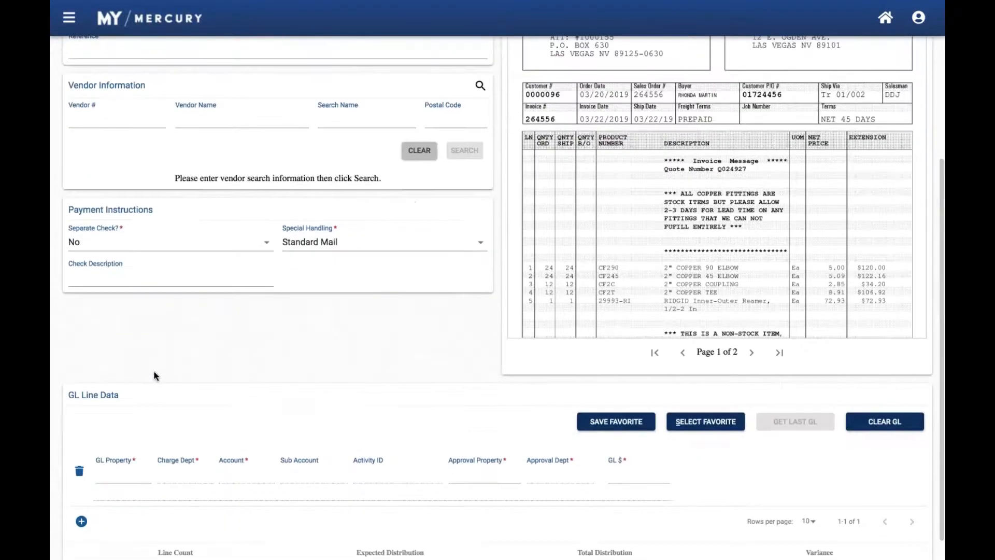
pyautogui.scroll(4, 153, 375)
pyautogui.scroll(1, 154, 376)
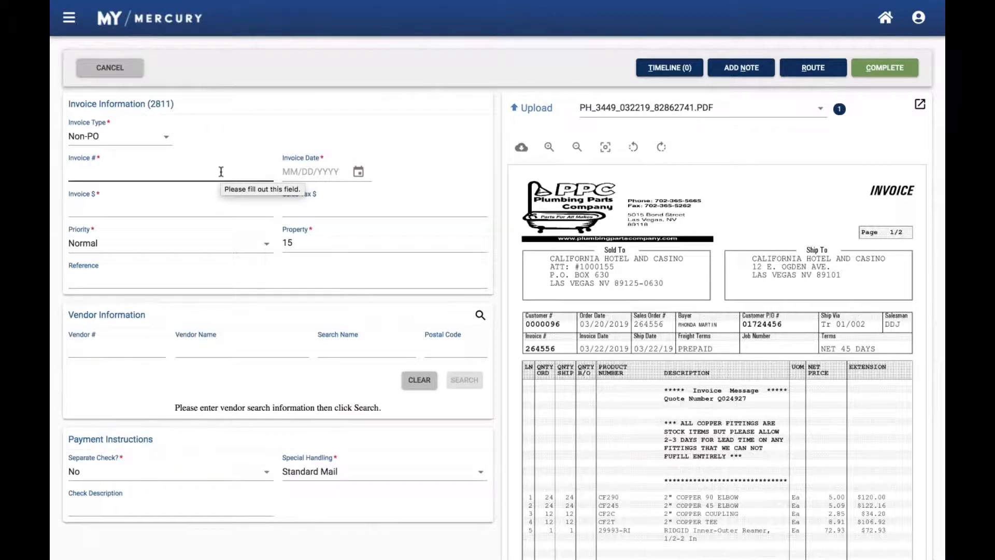
# Enter 12345 as the invoice number in the invoice information
pyautogui.click(200, 174)
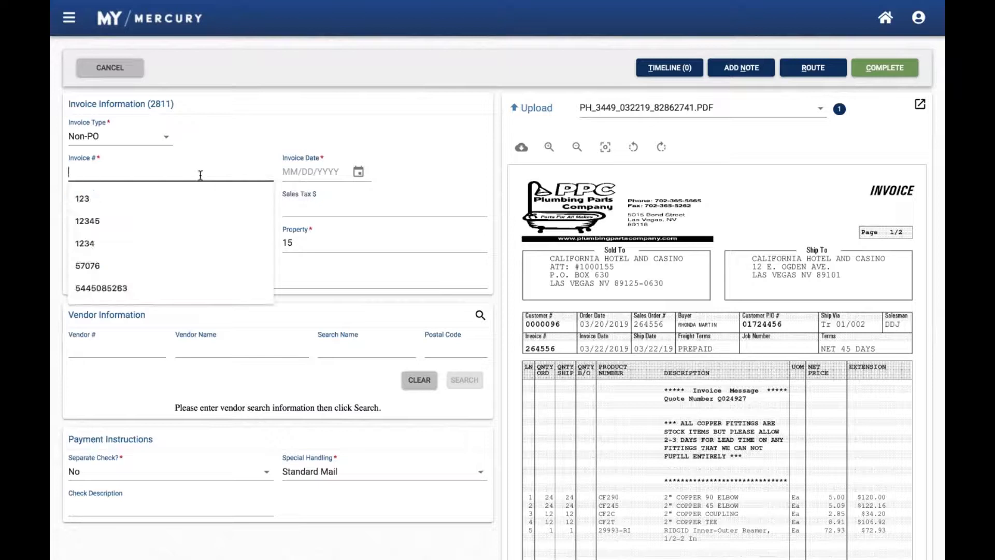
pyautogui.write('123')
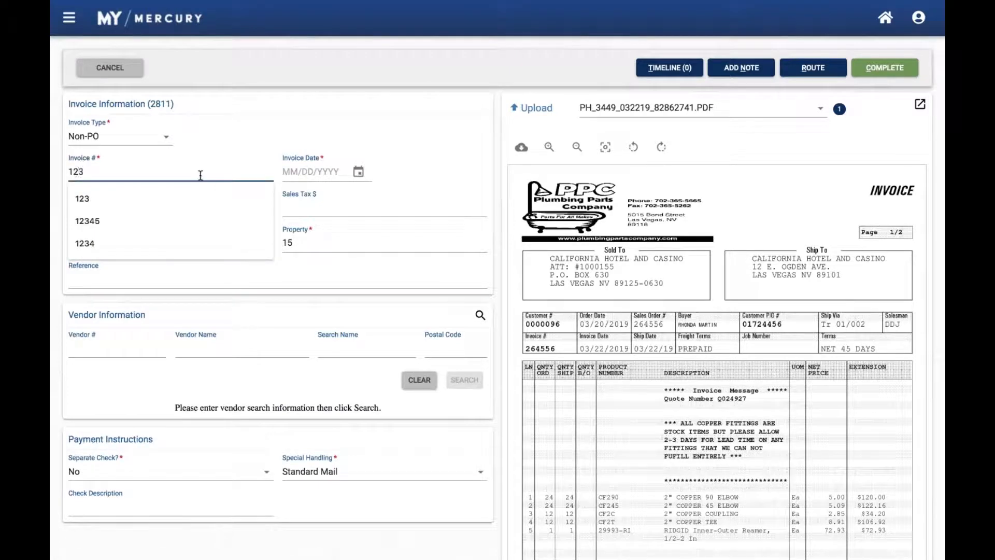
pyautogui.write('45')
pyautogui.press('Tab')
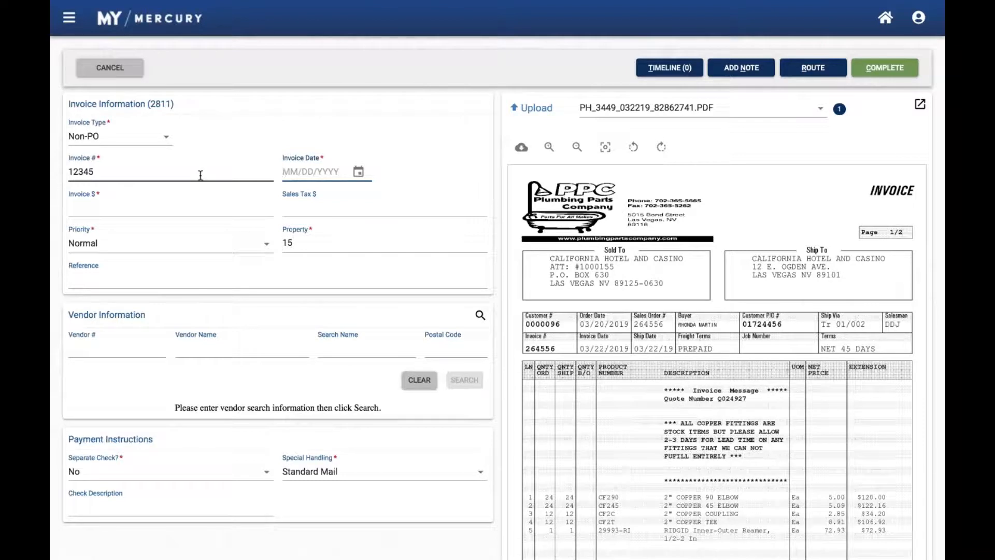
# Try to enter 12/12/2019 and, on a second attempt, 12/20/2019 as the invoice date
pyautogui.write('12122019')
pyautogui.press('Tab')
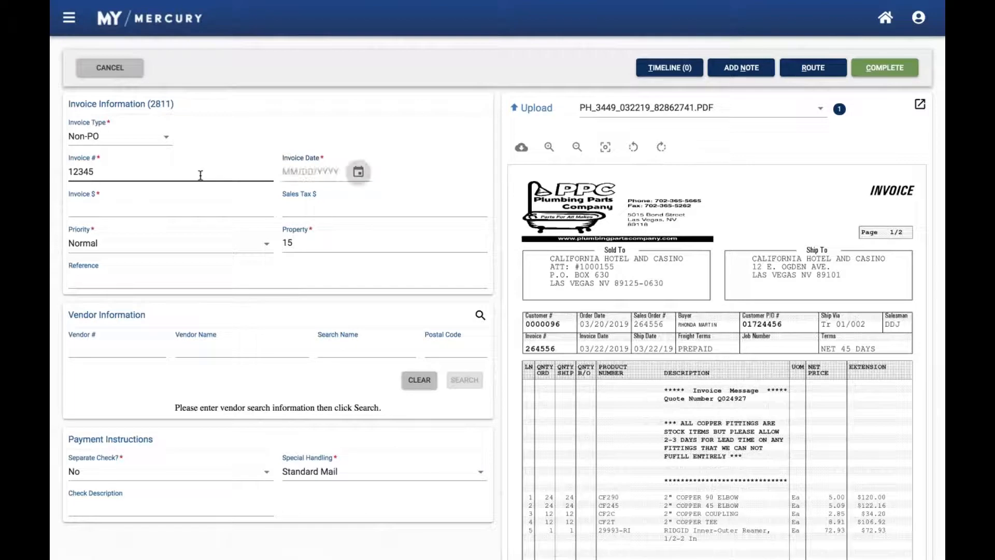
pyautogui.hotkey('shift', 'Tab')
pyautogui.write('122')
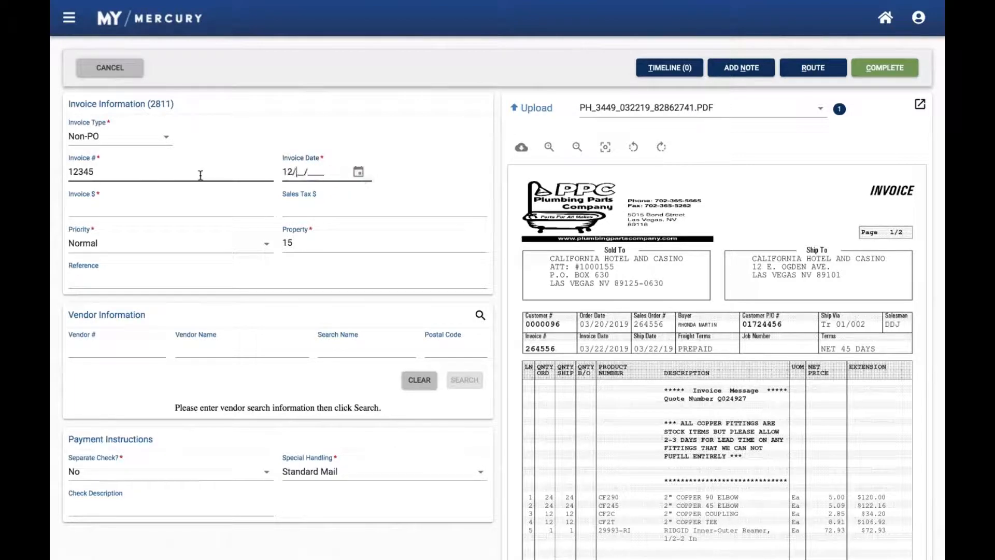
pyautogui.write('02019')
pyautogui.press('Tab')
# Choose 07/09/2019 from the calendar as the invoice date and set the invoice amount to $100.00
pyautogui.click(364, 172)
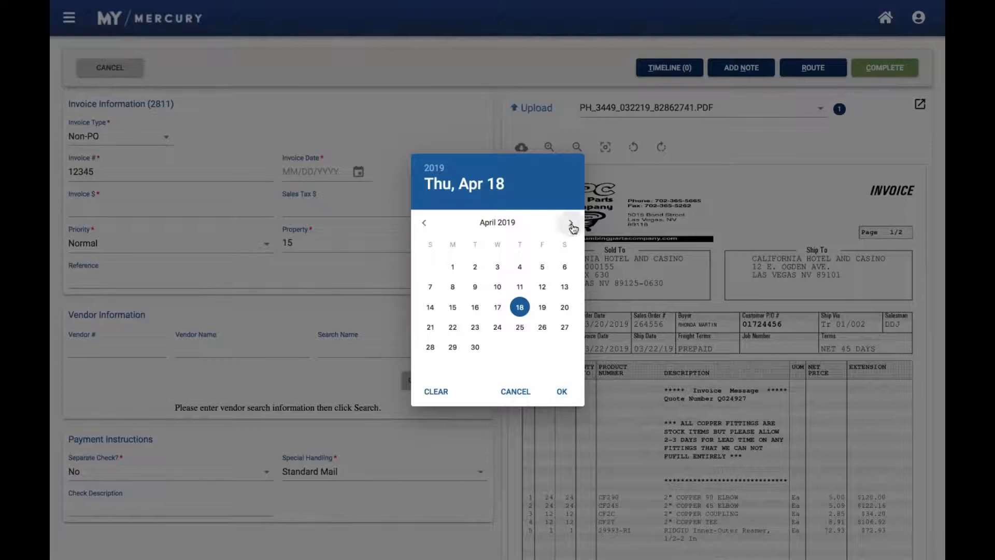
pyautogui.click(572, 224)
pyautogui.click(571, 224)
pyautogui.click(572, 224)
pyautogui.click(475, 287)
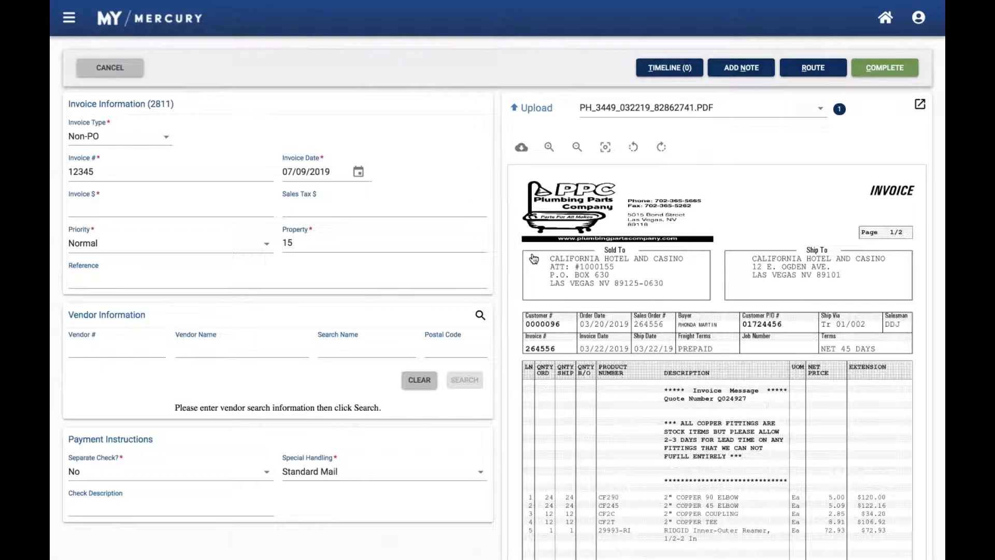
pyautogui.click(138, 208)
pyautogui.write('100.00')
pyautogui.press('Tab')
pyautogui.press('Tab')
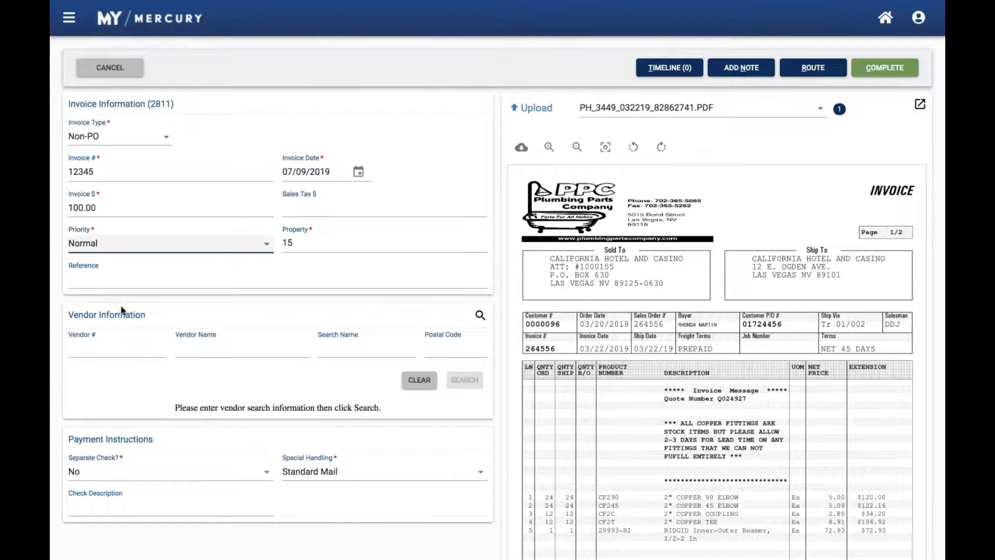
# Search the vendors by vendor name "ic" and postal code 8
pyautogui.click(126, 346)
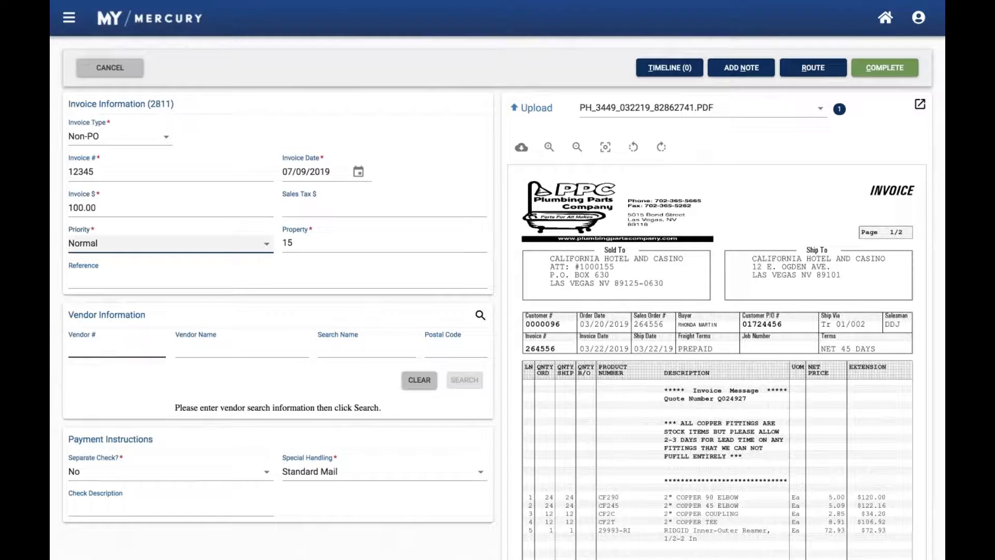
pyautogui.click(195, 344)
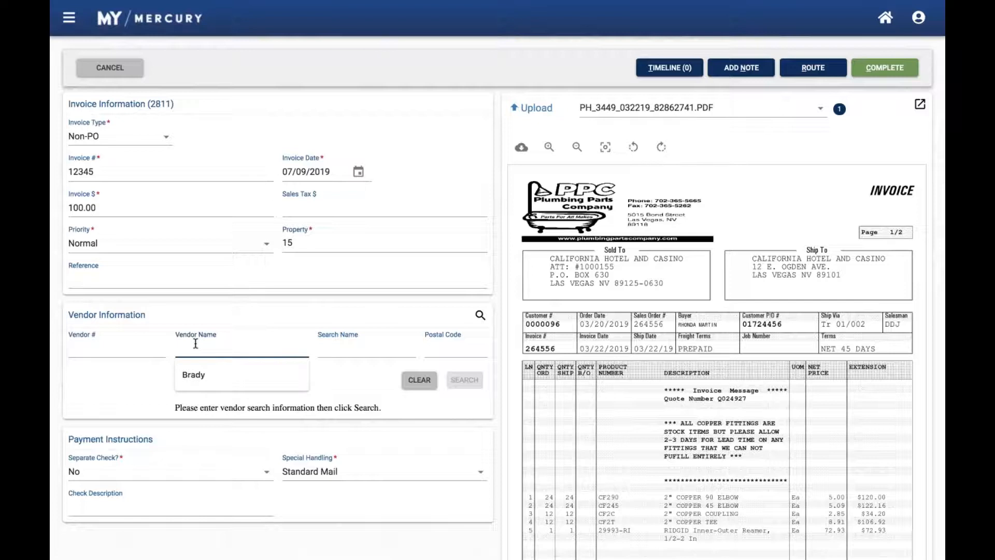
pyautogui.write('ic')
pyautogui.press('Tab')
pyautogui.press('Tab')
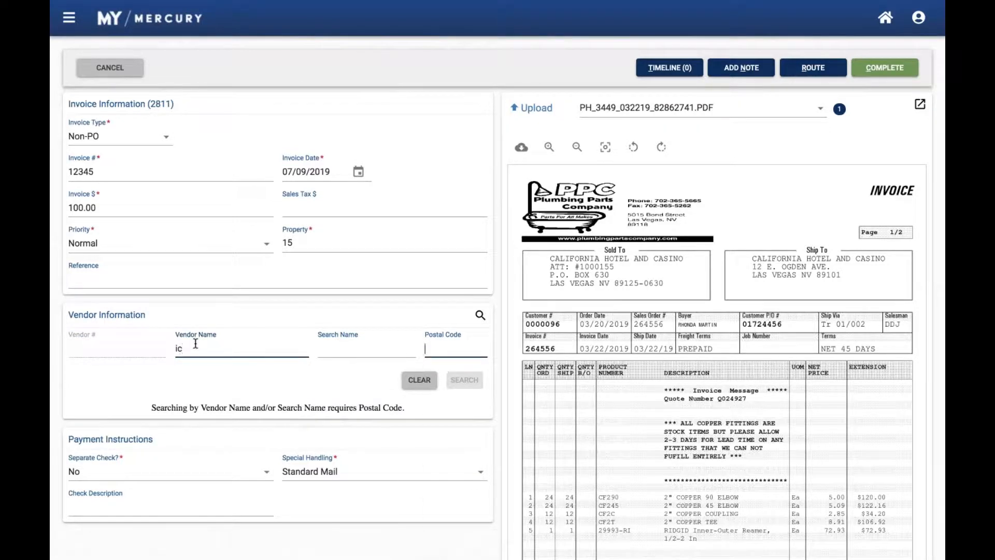
pyautogui.write('8')
pyautogui.press('Return')
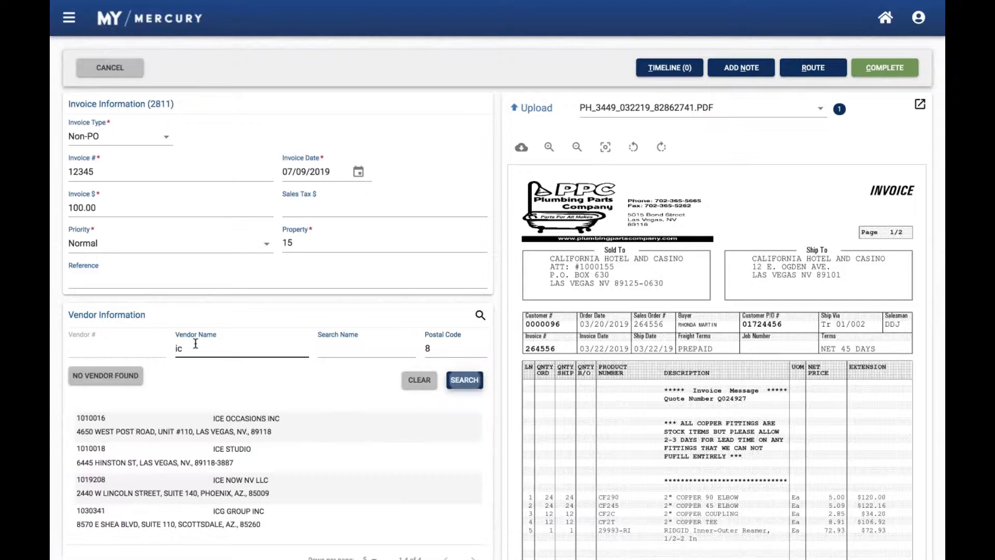
# Select ICG GROUP INC in Scottsdale from the vendor search results as the invoice's vendor
pyautogui.click(216, 353)
pyautogui.scroll(-1, 273, 438)
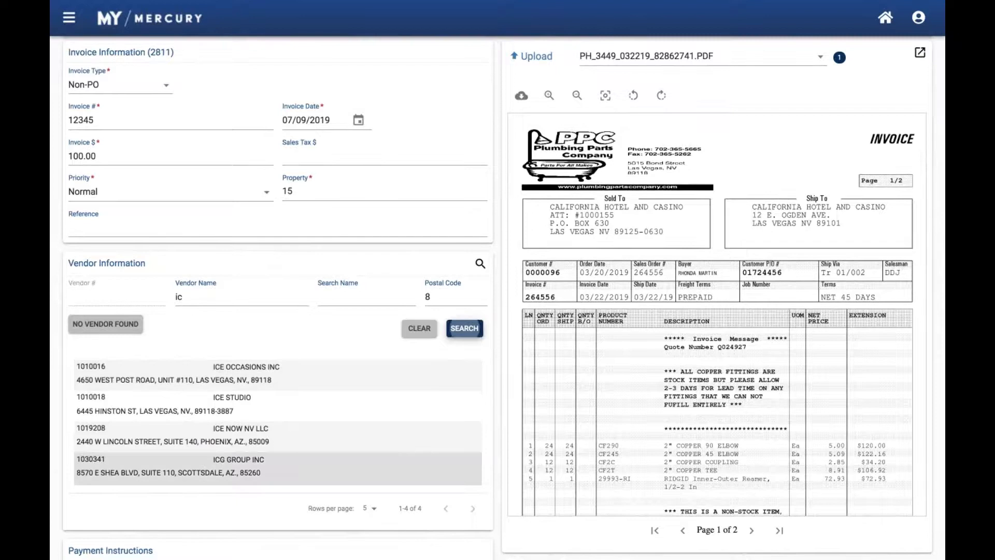
pyautogui.click(259, 465)
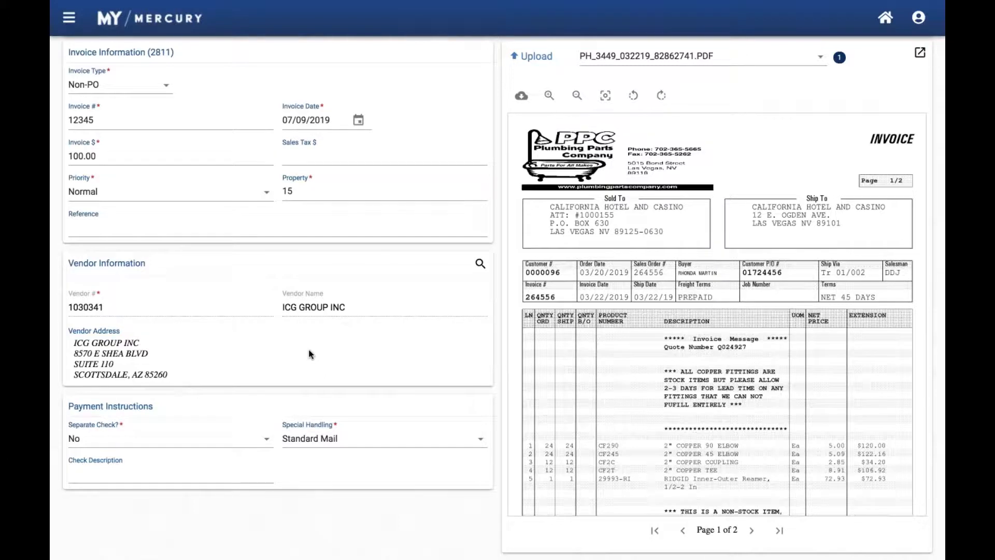
# View the Separate Check and Special Handling options in the payment instructions, keeping No and Standard Mail
pyautogui.scroll(-3, 309, 350)
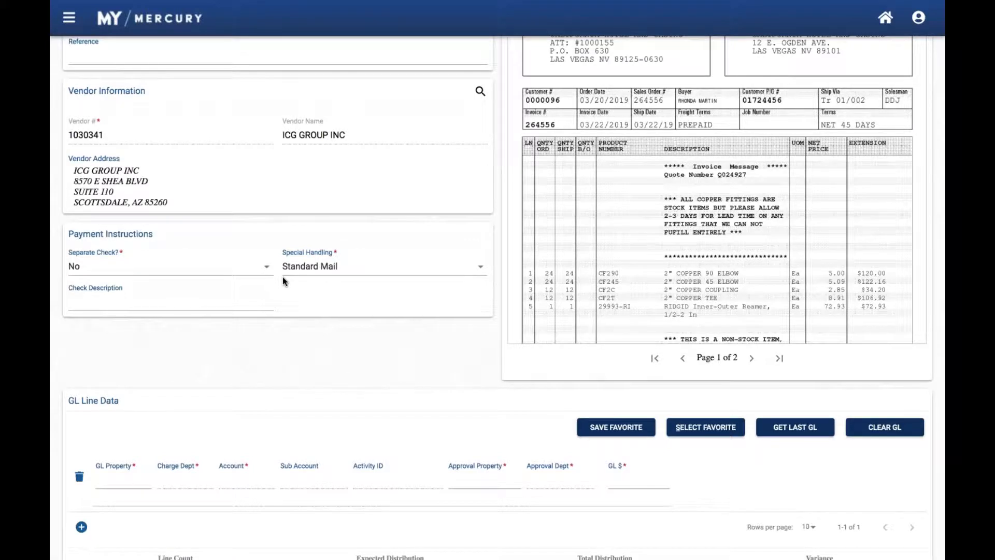
pyautogui.click(252, 273)
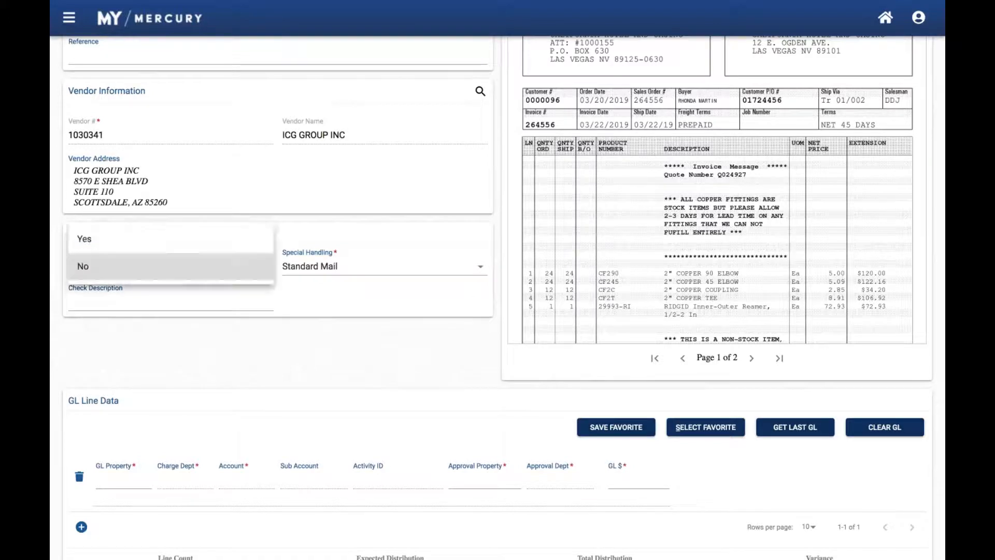
pyautogui.click(333, 300)
pyautogui.click(335, 269)
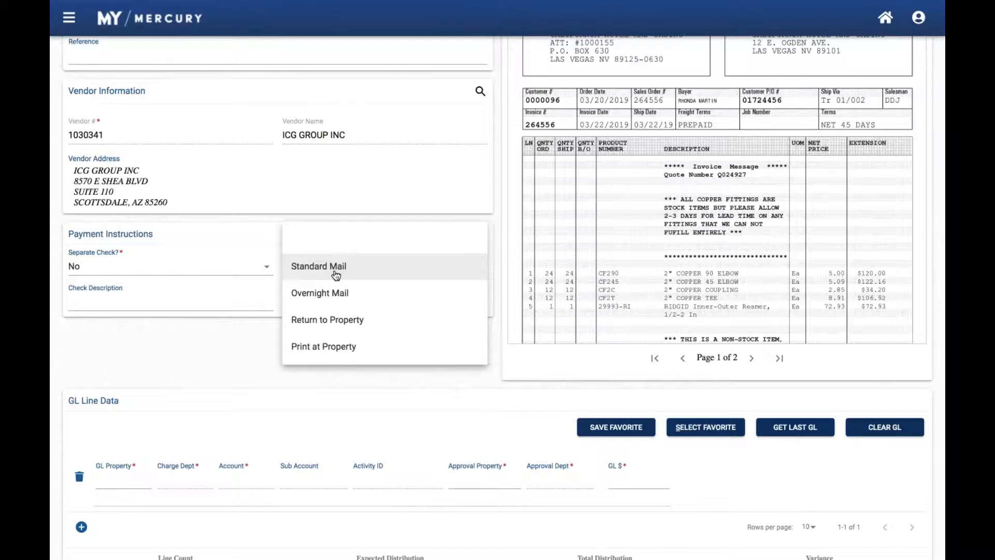
pyautogui.click(336, 273)
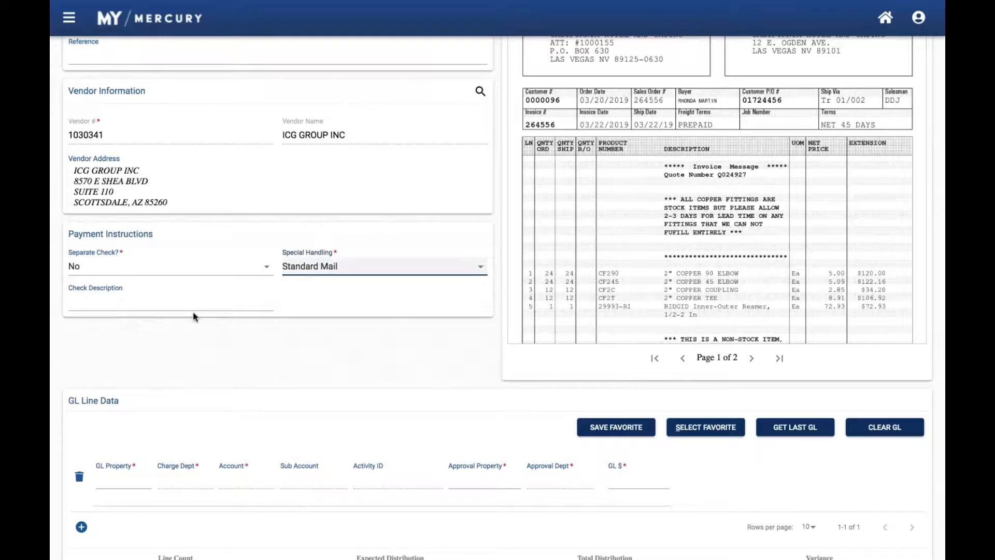
# Enter 19 as the GL property of the first GL line
pyautogui.scroll(-1, 192, 312)
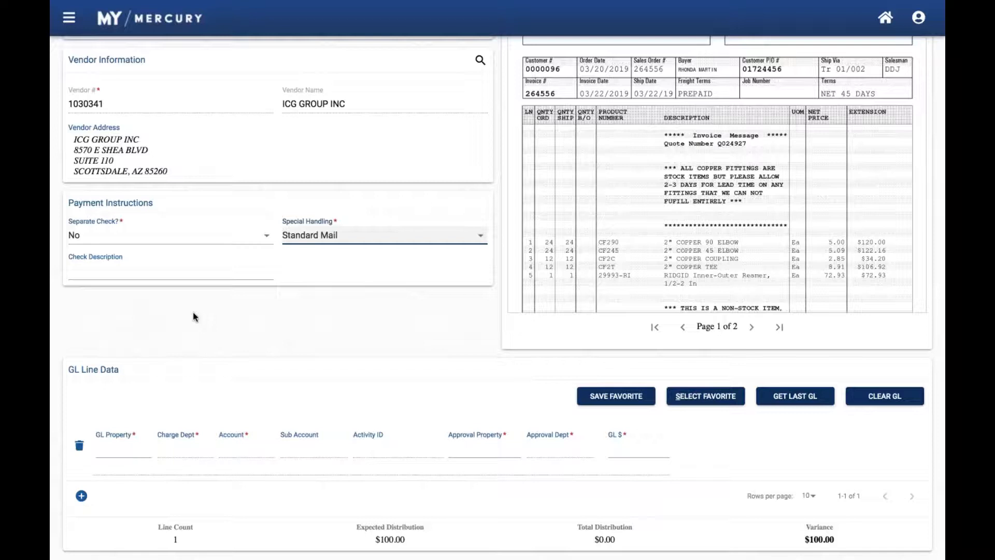
pyautogui.click(118, 451)
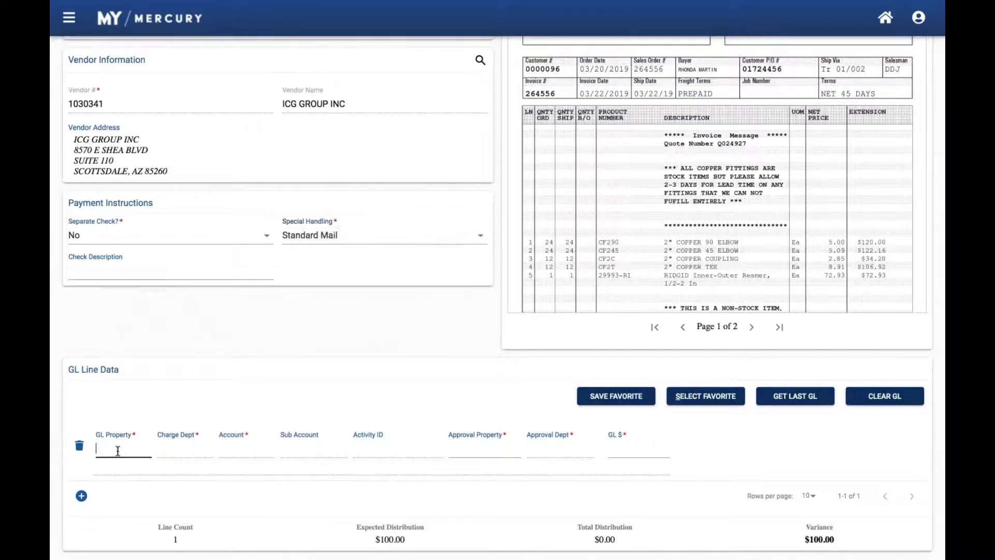
pyautogui.write('92')
pyautogui.press('Tab')
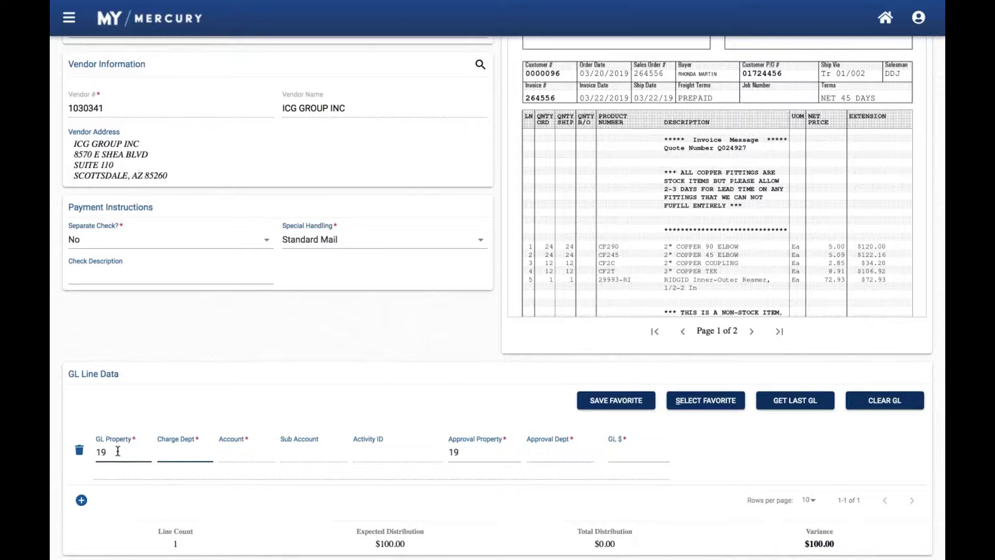
# Try to find the GL line's charge department by entering "sup", including a second attempt
pyautogui.write('sup')
pyautogui.press('BackSpace')
pyautogui.press('BackSpace')
pyautogui.write('up')
pyautogui.press('BackSpace')
pyautogui.click(249, 453)
pyautogui.click(189, 453)
pyautogui.write('sup')
pyautogui.press('BackSpace')
pyautogui.press('BackSpace')
# Set the GL line's property to 92, its charge department to 110 and its account to 7110 by looking up "su"
pyautogui.hotkey('shift', 'Tab')
pyautogui.write('92')
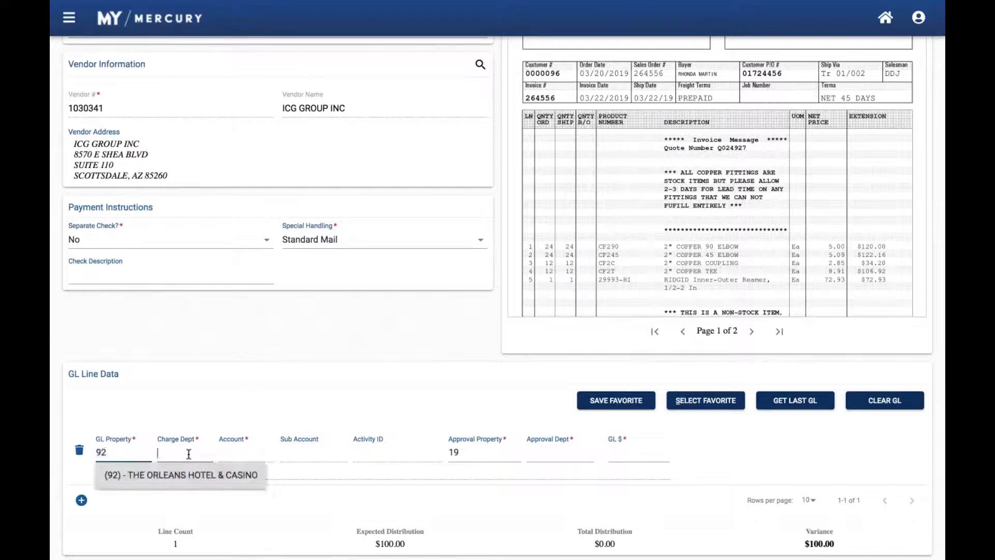
pyautogui.press('Tab')
pyautogui.write('sup')
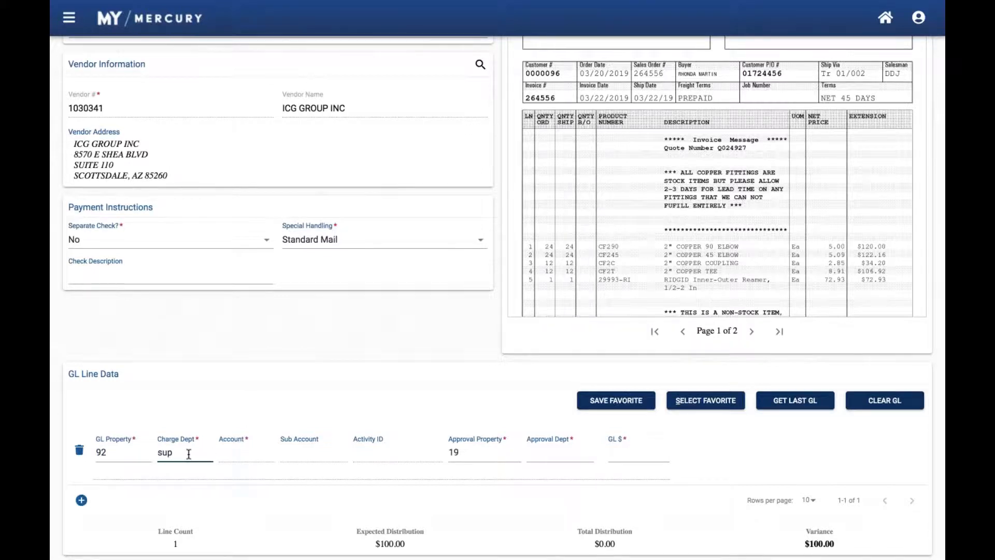
pyautogui.press('BackSpace')
pyautogui.press('Tab')
pyautogui.write('su')
pyautogui.press('Down')
pyautogui.press('Down')
pyautogui.press('Tab')
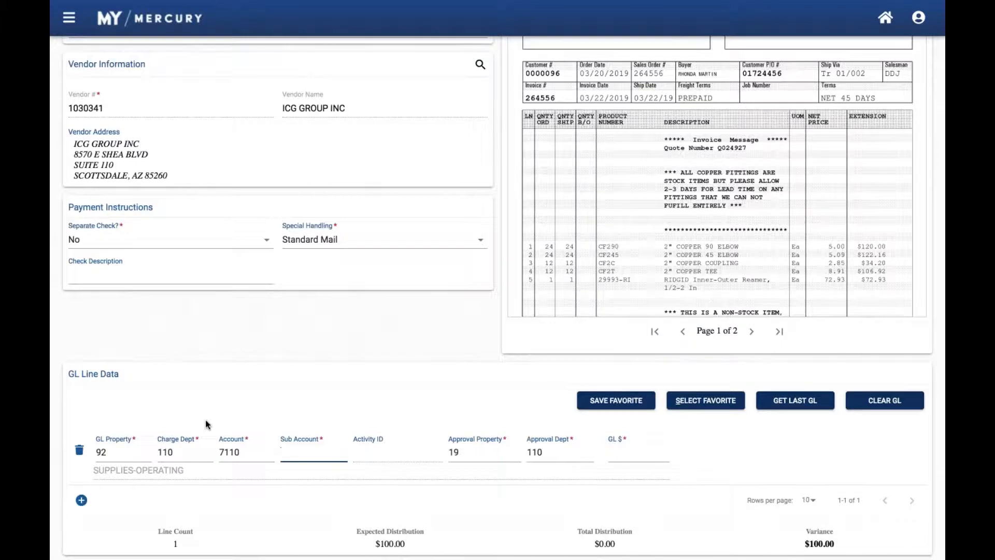
# Apply the GL favorite Prop11Dept940 to the invoice, replacing the existing GL line data
pyautogui.click(694, 403)
pyautogui.click(667, 440)
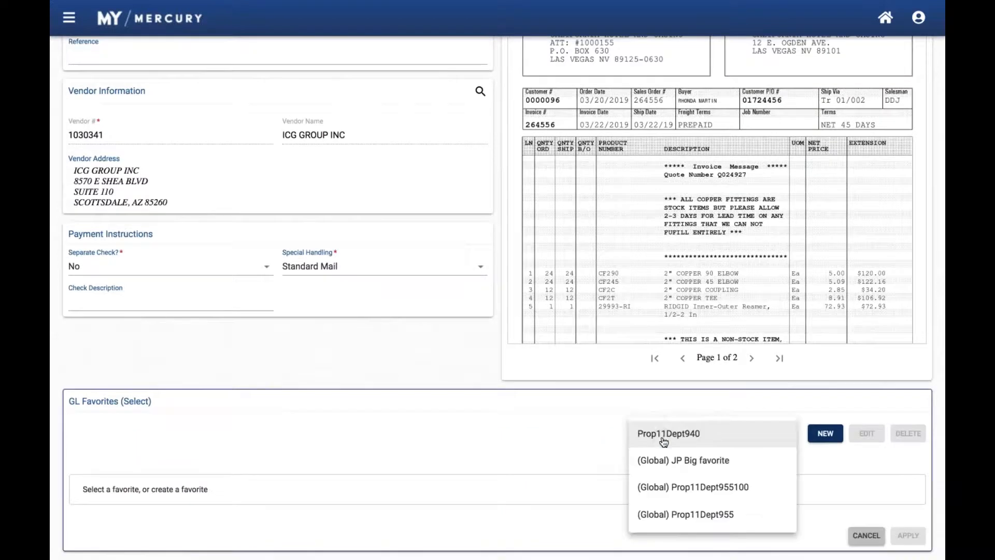
pyautogui.click(664, 435)
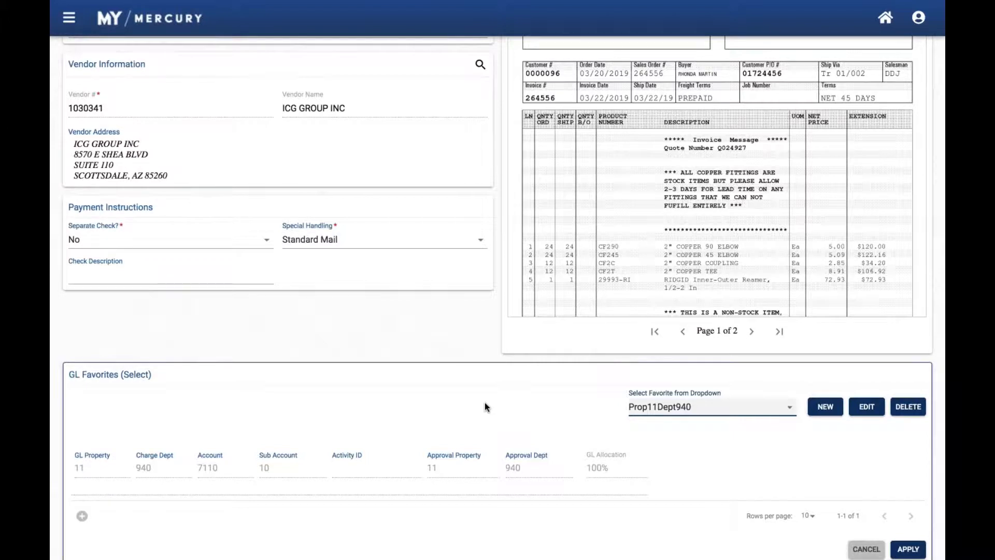
pyautogui.scroll(-1, 388, 421)
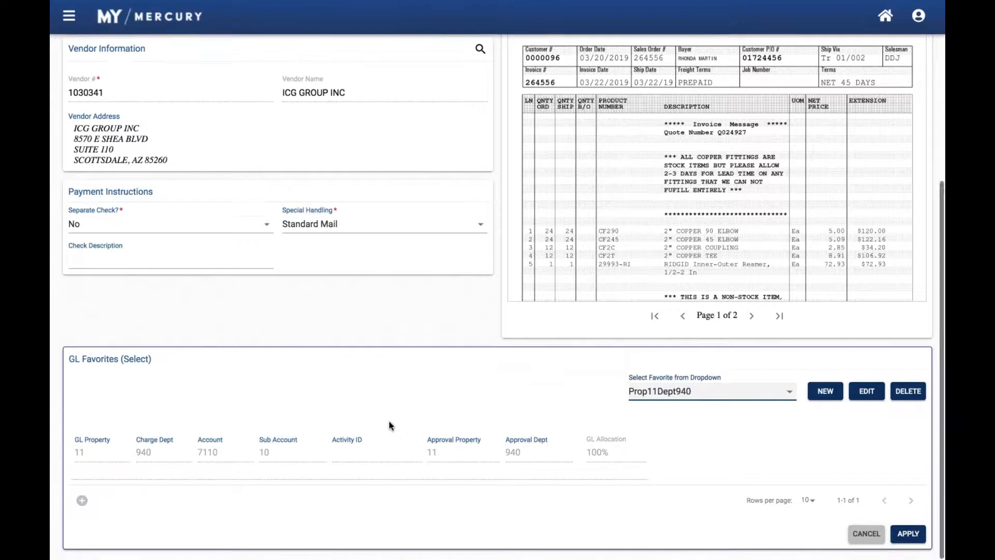
pyautogui.click(908, 535)
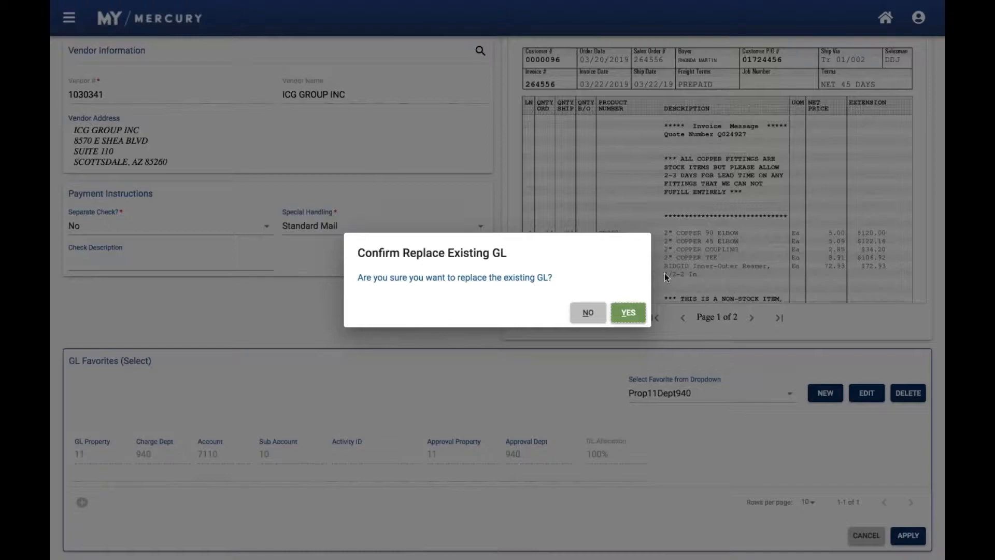
pyautogui.click(627, 313)
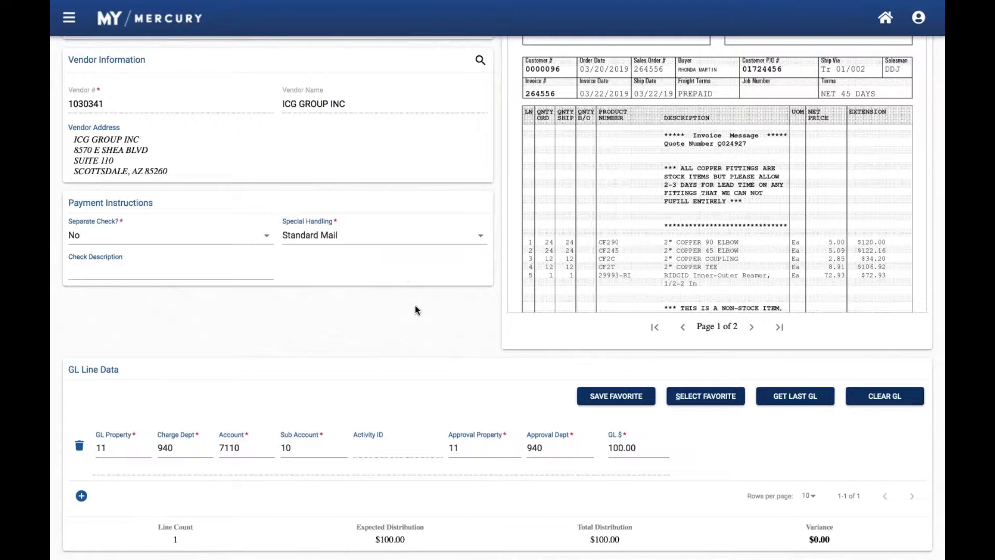
# Prepare to route the invoice to the Rescan queue with the reason Other, and cancel the routing
pyautogui.scroll(1, 415, 307)
pyautogui.scroll(5, 415, 310)
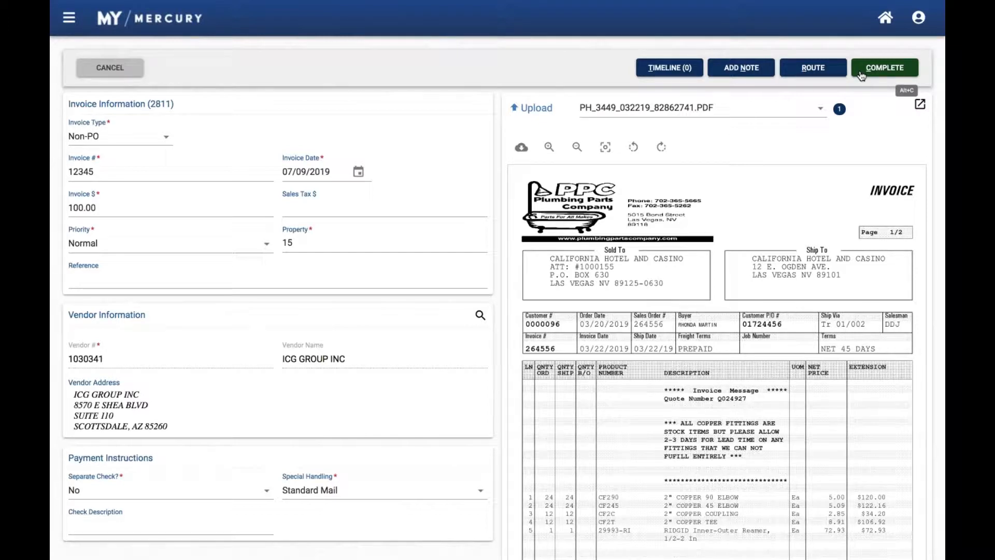
pyautogui.click(812, 69)
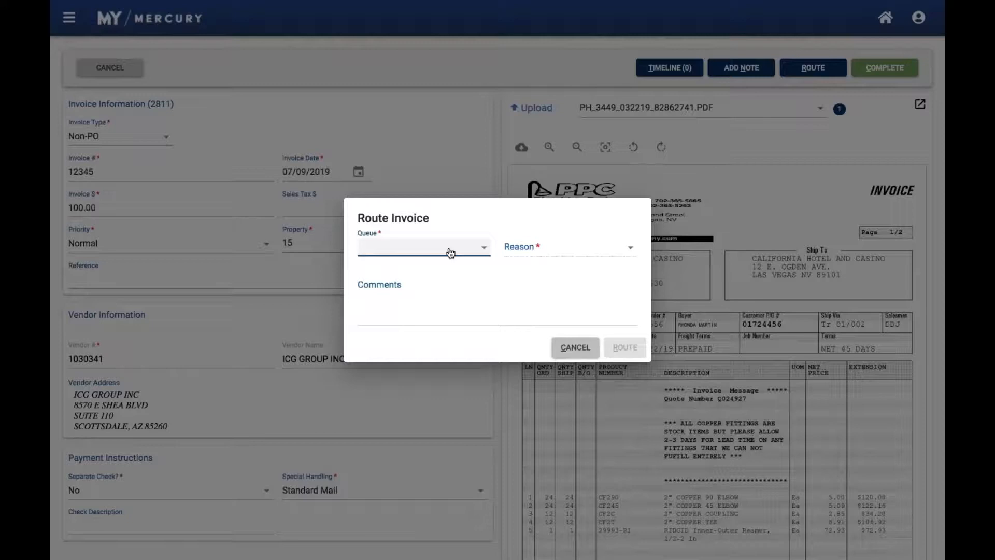
pyautogui.click(450, 253)
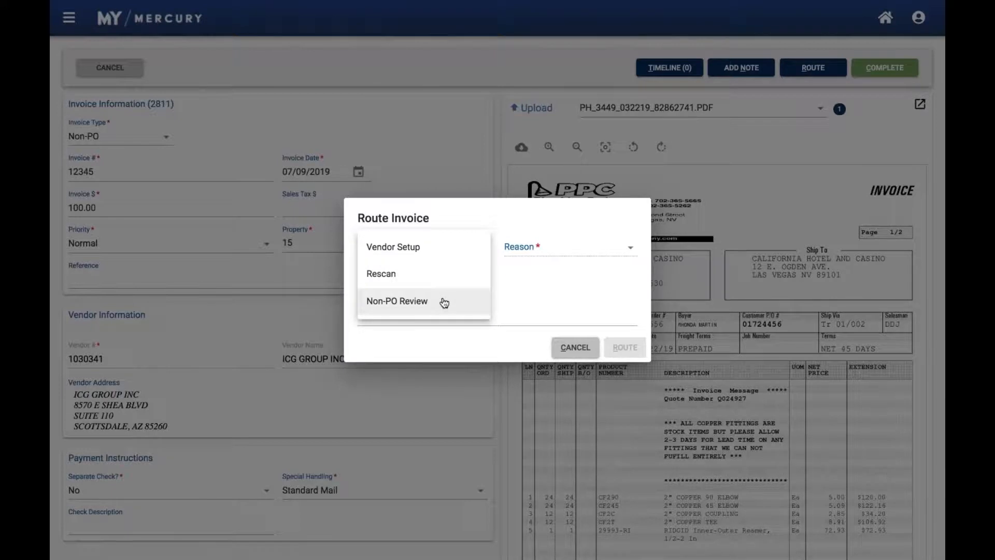
pyautogui.click(446, 275)
pyautogui.click(569, 257)
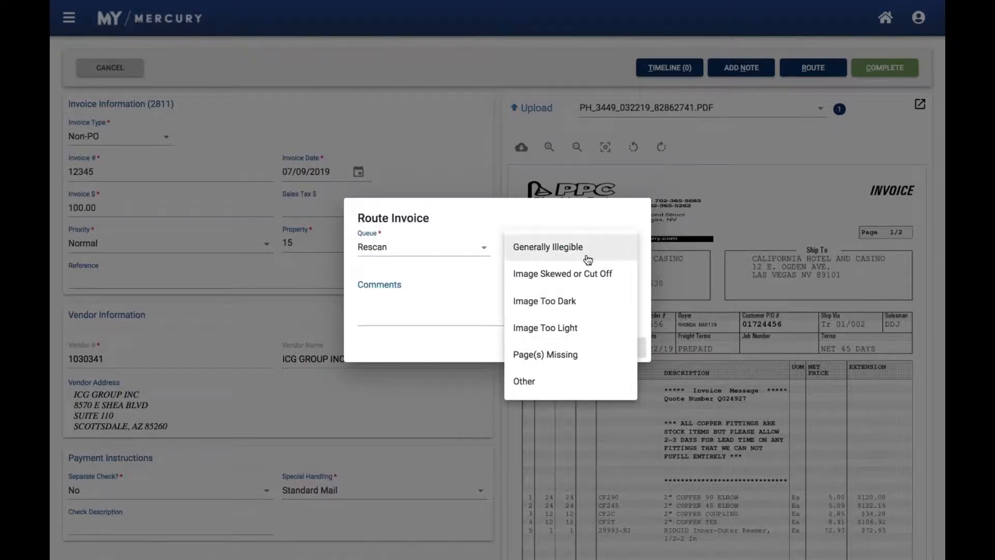
pyautogui.click(550, 381)
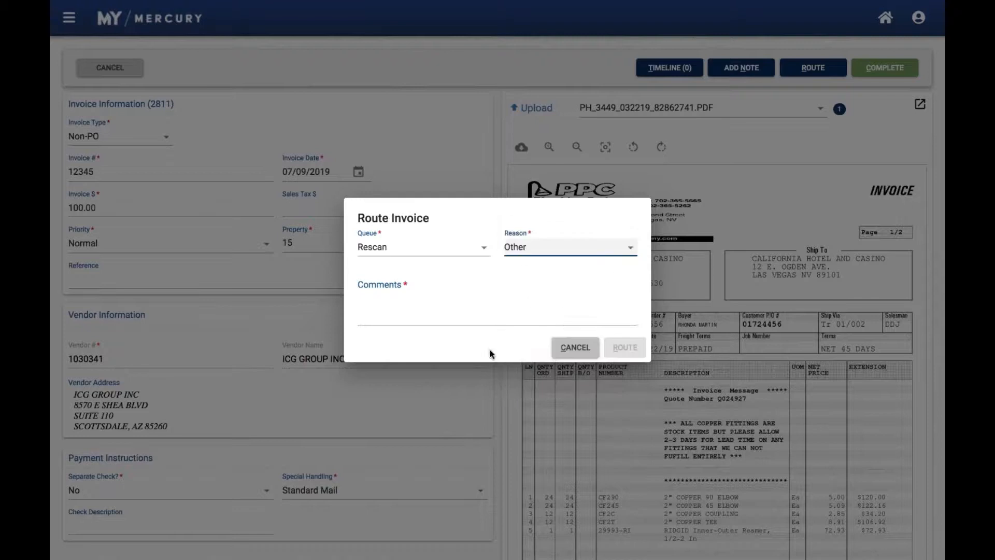
pyautogui.click(431, 315)
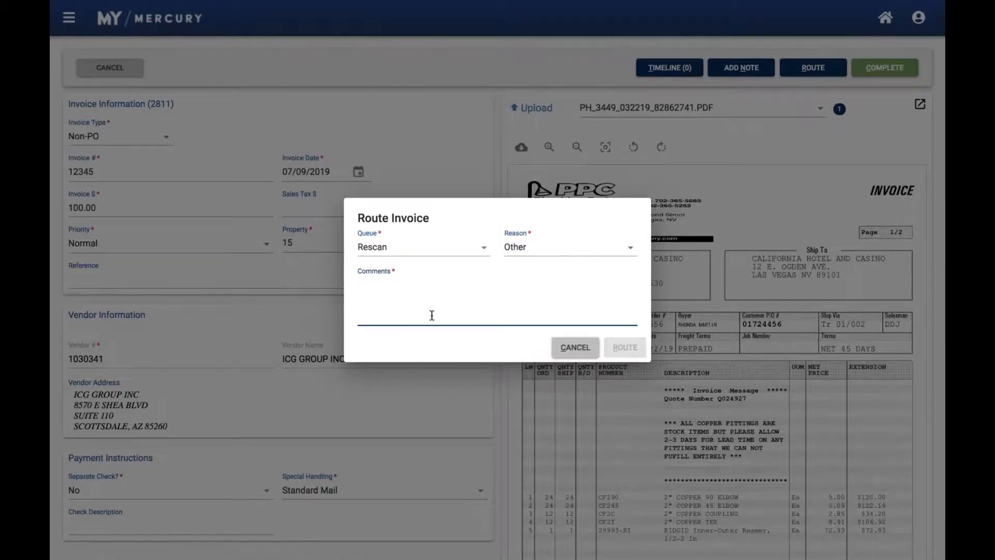
pyautogui.click(561, 348)
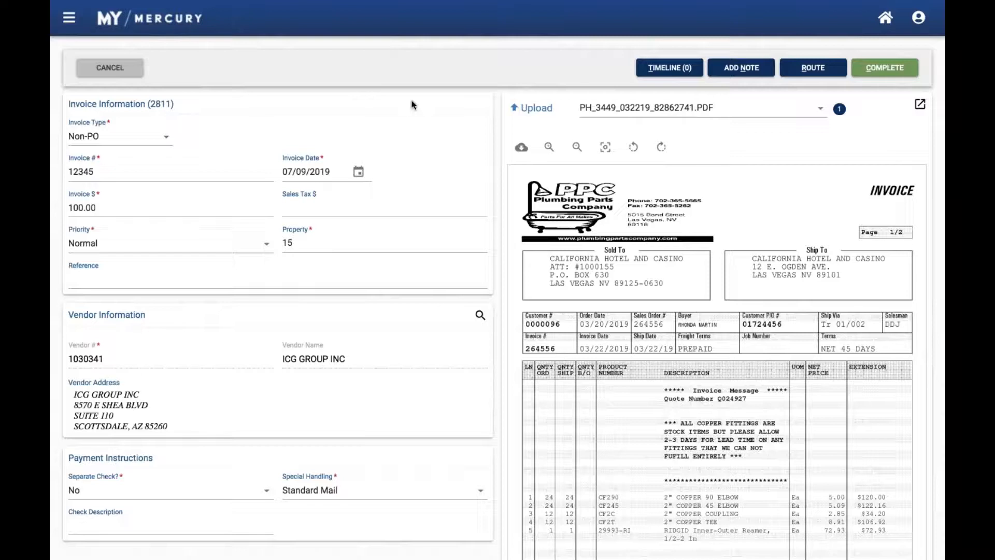
# Return to the queue overview and open a new Check Request form
pyautogui.click(886, 19)
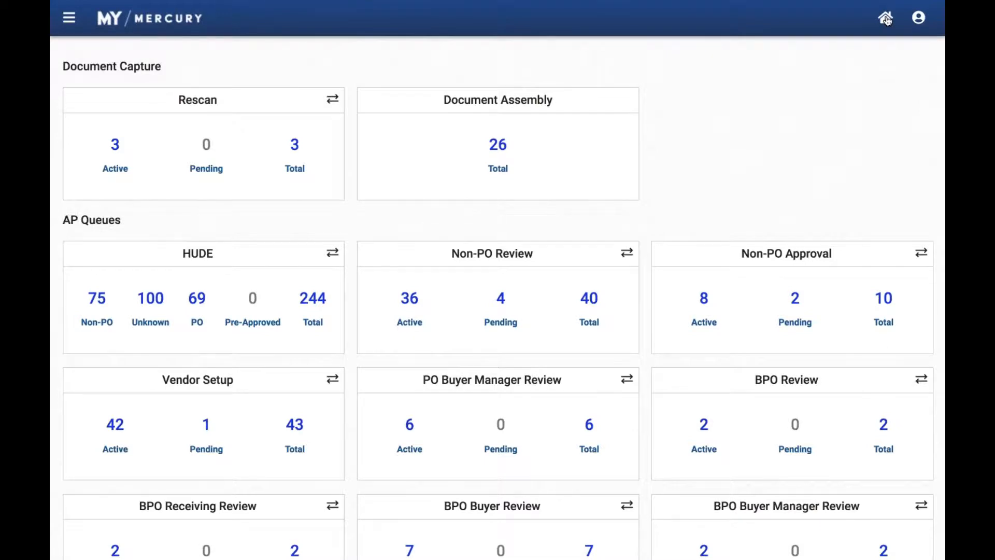
pyautogui.moveTo(559, 2)
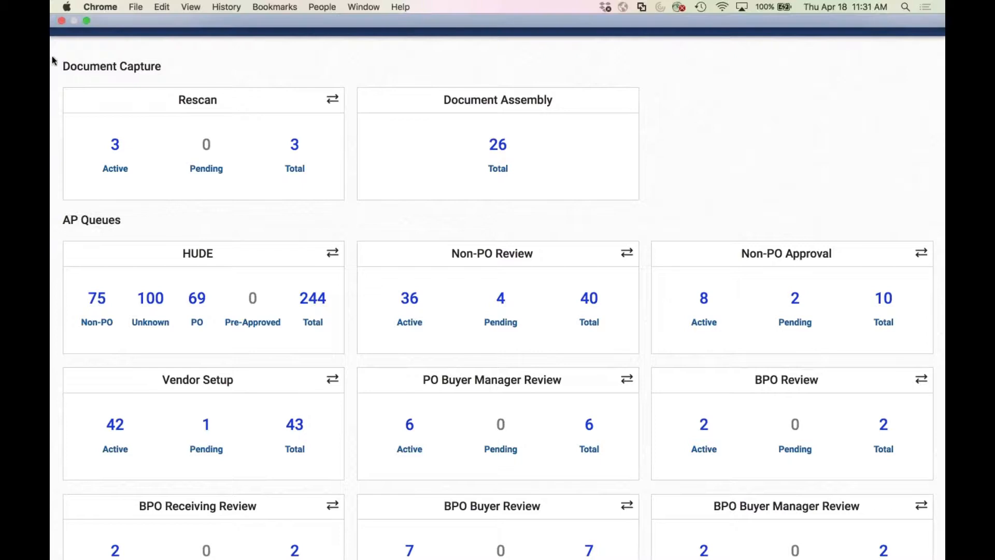
pyautogui.click(68, 18)
pyautogui.scroll(-3, 129, 393)
pyautogui.scroll(-1, 129, 392)
pyautogui.click(131, 418)
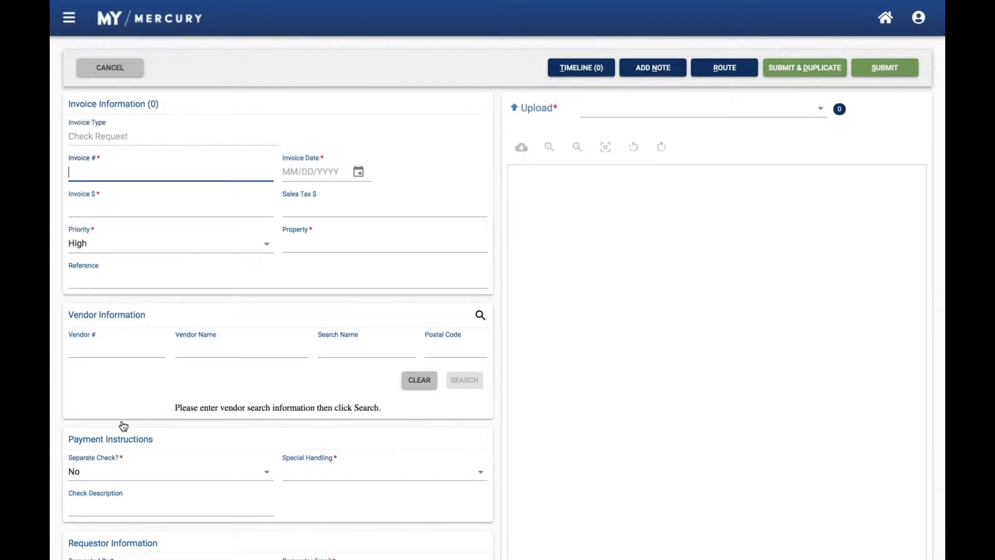
# Look over the blank check request form below the payment instructions and cancel the request
pyautogui.scroll(-3, 133, 391)
pyautogui.click(133, 391)
pyautogui.scroll(3, 133, 390)
pyautogui.click(129, 72)
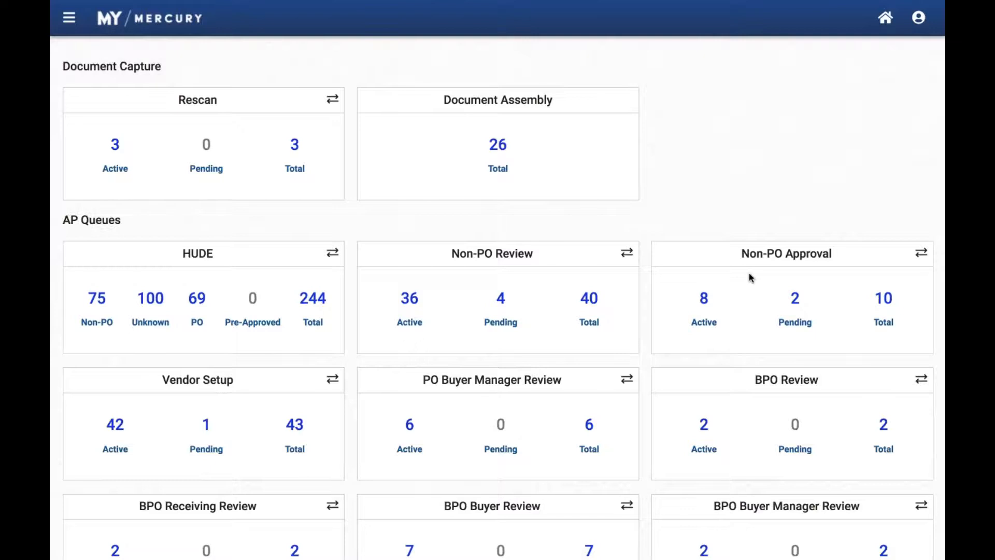
# Open the active invoices of the Non-PO Approval queue and look over the list of items to approve
pyautogui.click(704, 301)
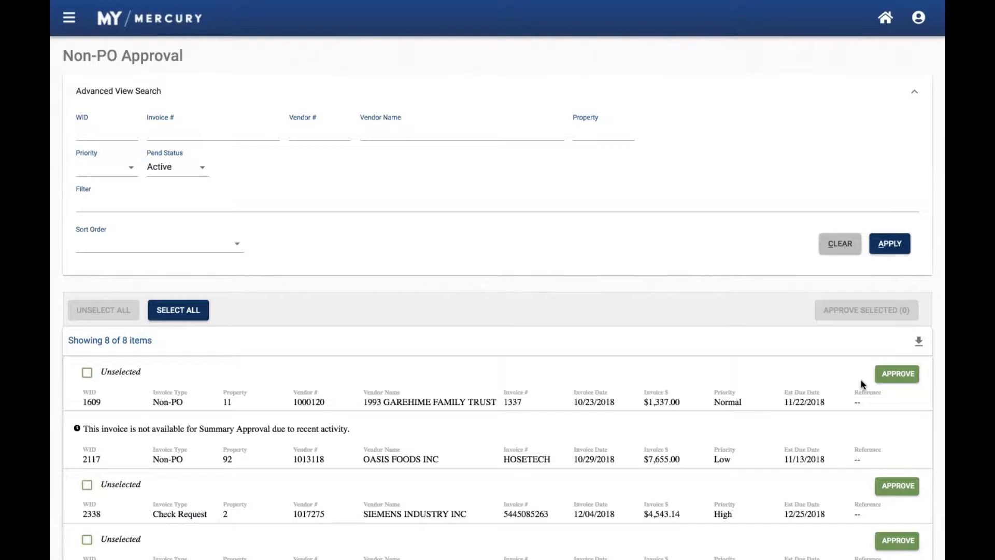
pyautogui.scroll(-3, 714, 330)
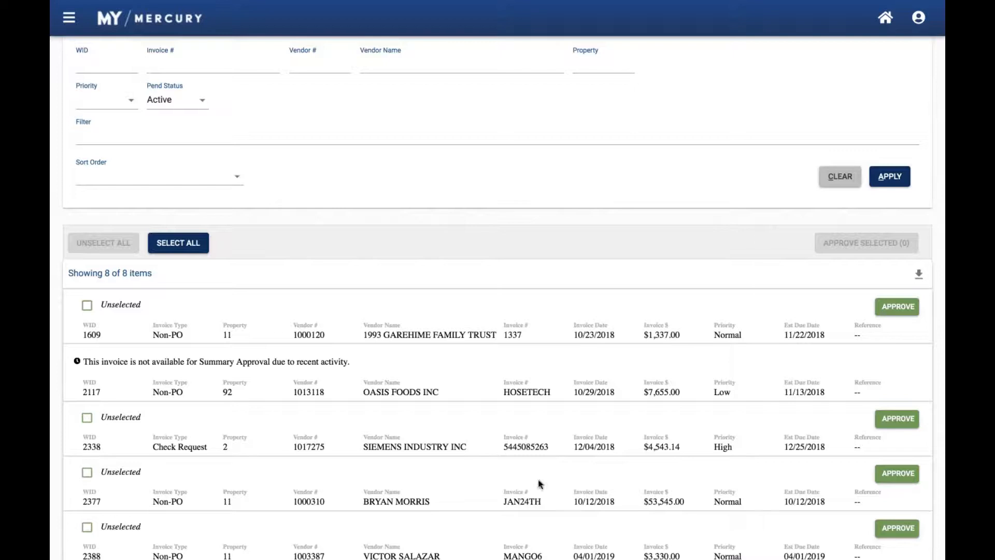
pyautogui.scroll(-1, 685, 432)
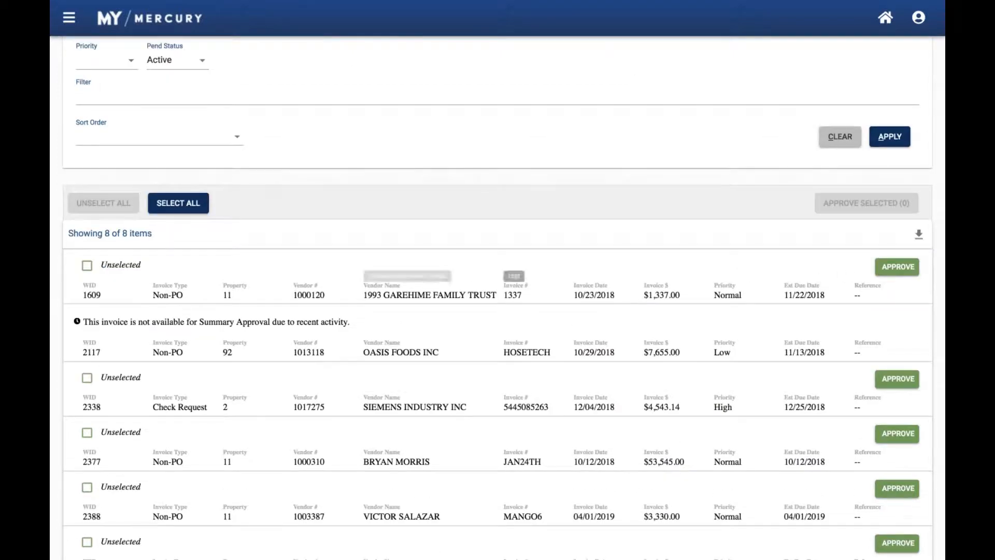
# Approve the $1,337.00 Non-PO invoice directly from the approval list
pyautogui.click(897, 266)
pyautogui.click(897, 267)
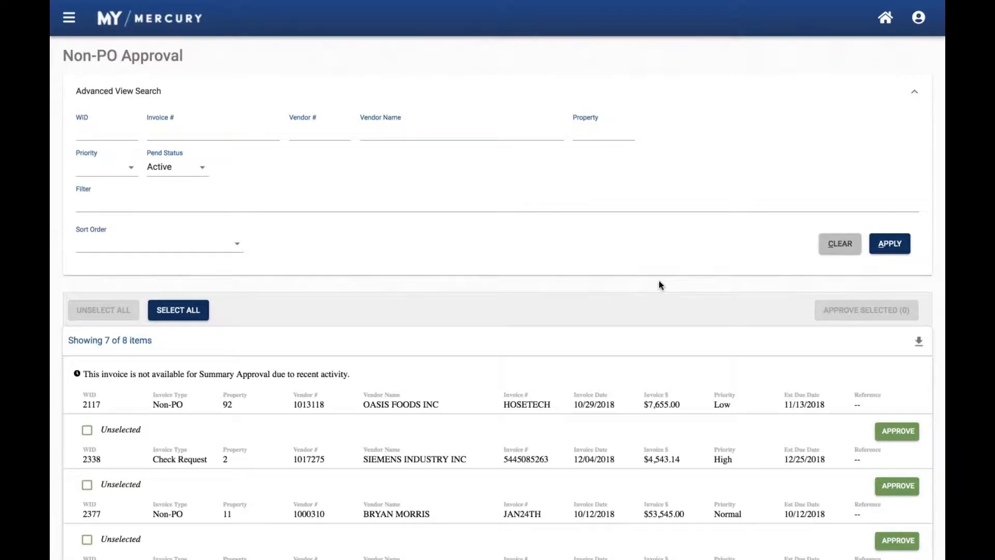
# Open the $3,330.00 invoice MANGO6 from the approval list and look over its vendor, payment and GL line data
pyautogui.scroll(-3, 659, 284)
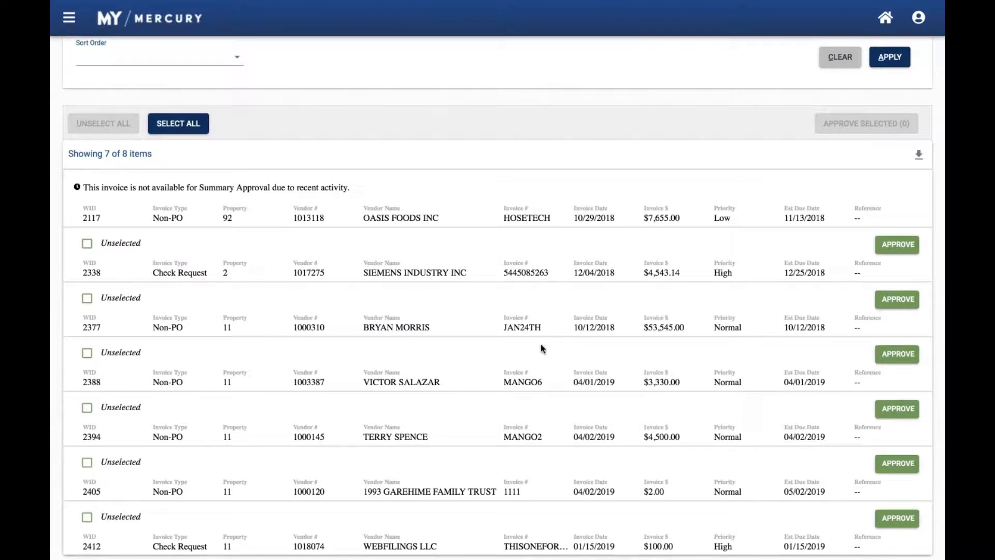
pyautogui.click(464, 378)
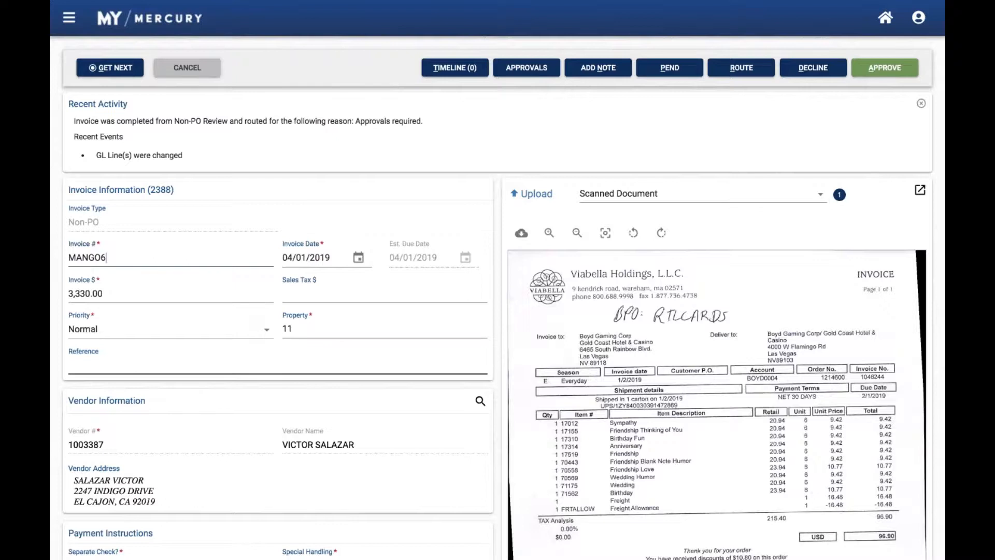
pyautogui.scroll(-6, 497, 311)
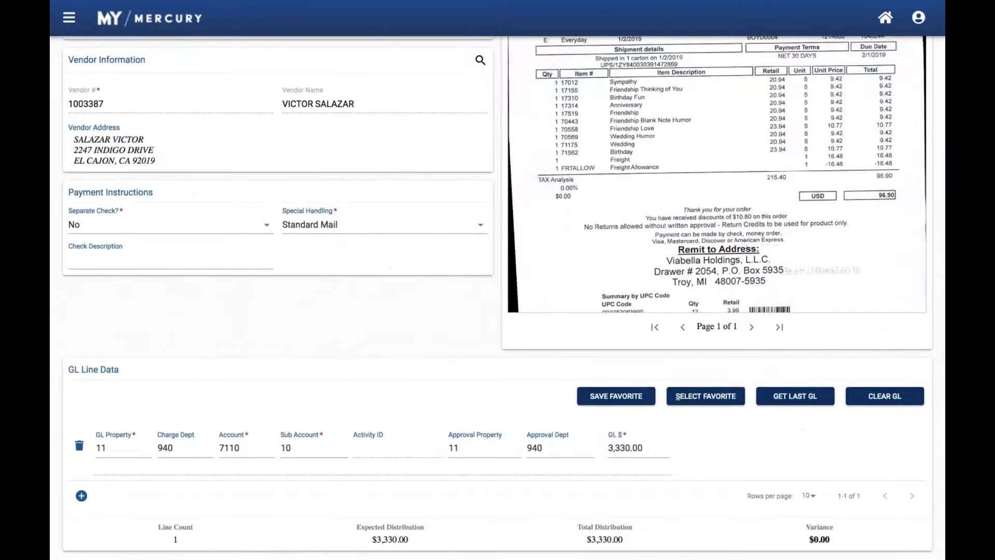
pyautogui.scroll(6, 497, 311)
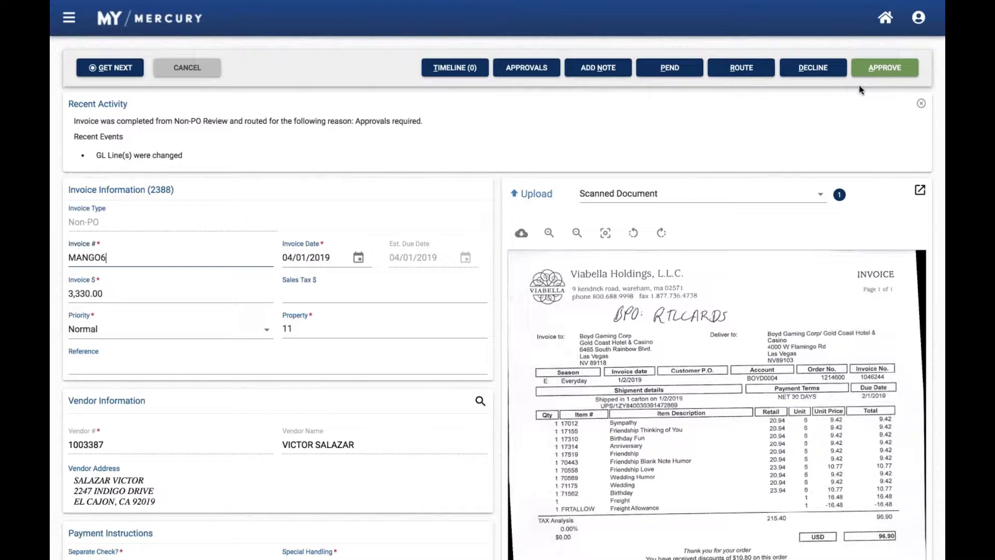
# Prepare to decline the invoice with the reason Other, go to the comments, and cancel the decline
pyautogui.click(812, 71)
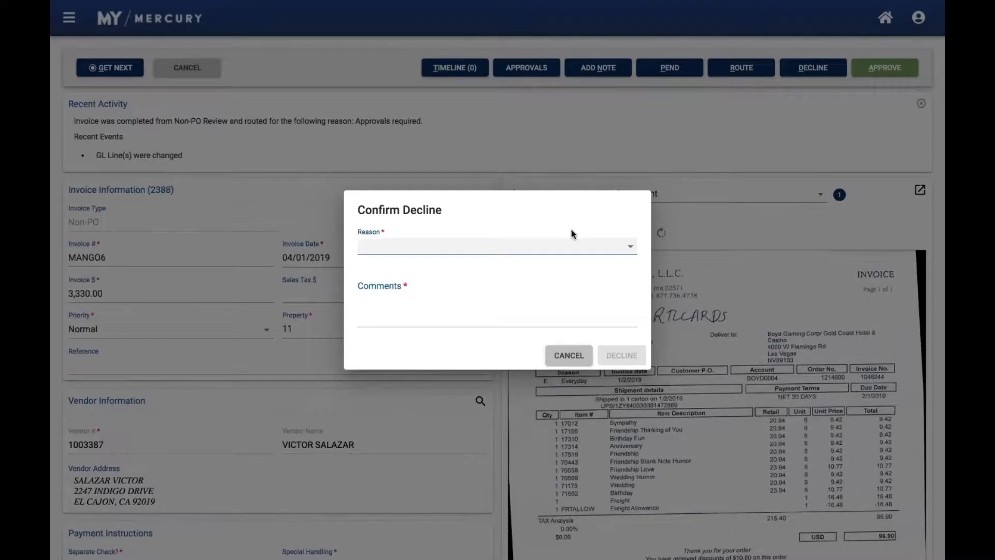
pyautogui.click(545, 251)
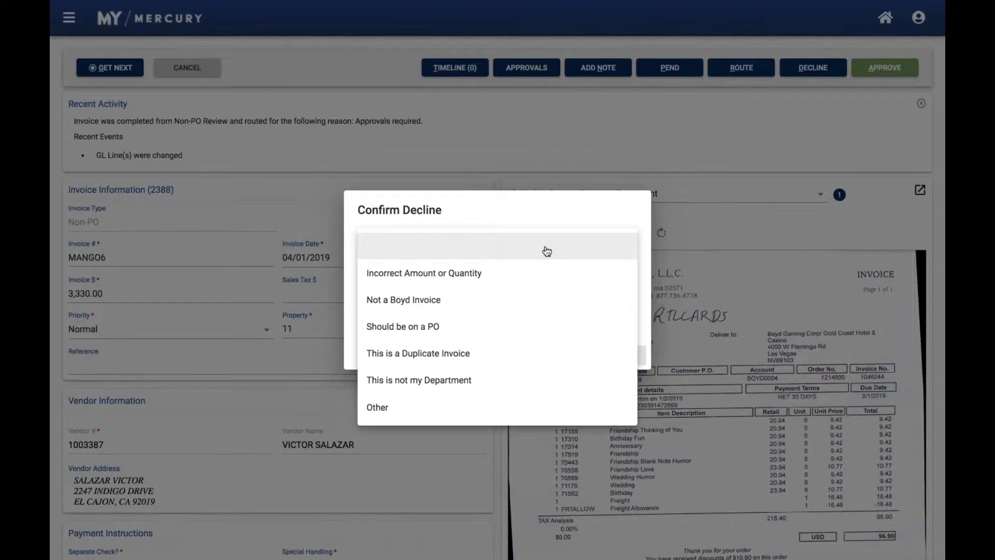
pyautogui.click(434, 412)
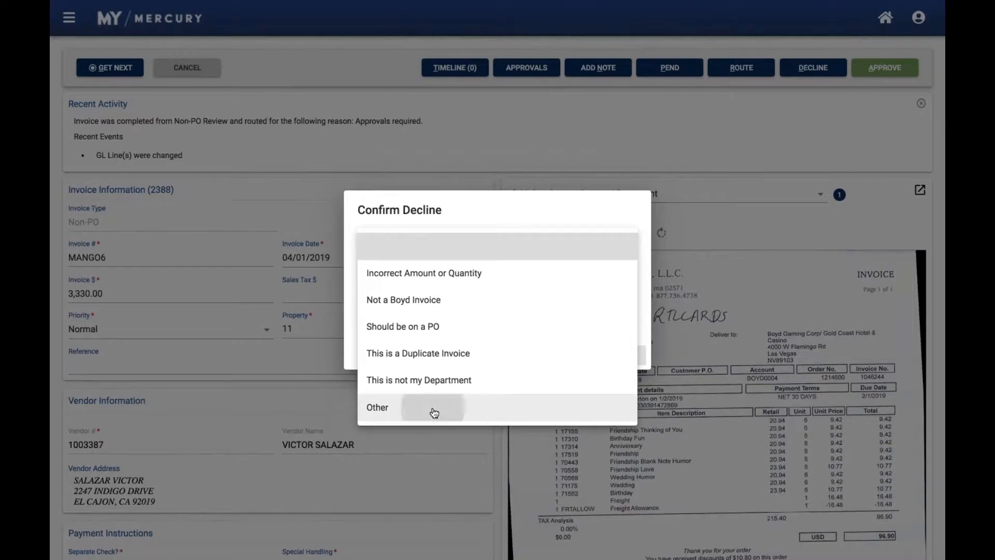
pyautogui.click(407, 291)
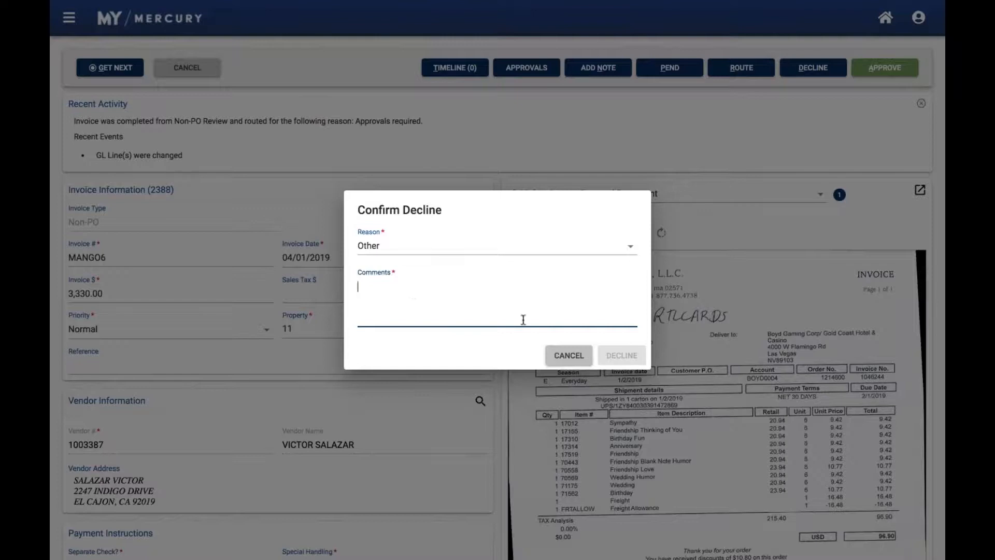
pyautogui.click(576, 363)
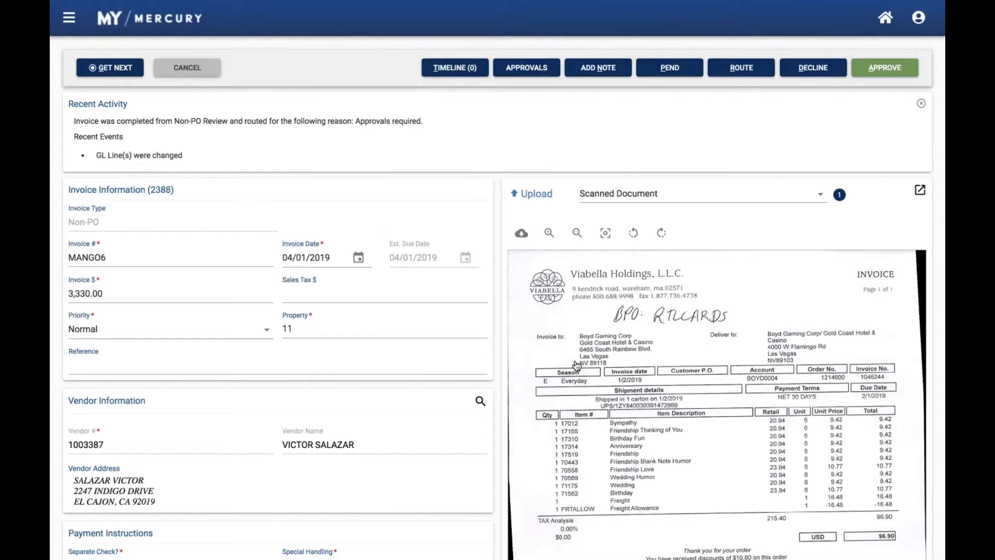
# Look at the queues the invoice can be routed to from approval, and cancel the routing
pyautogui.click(718, 77)
pyautogui.press('space')
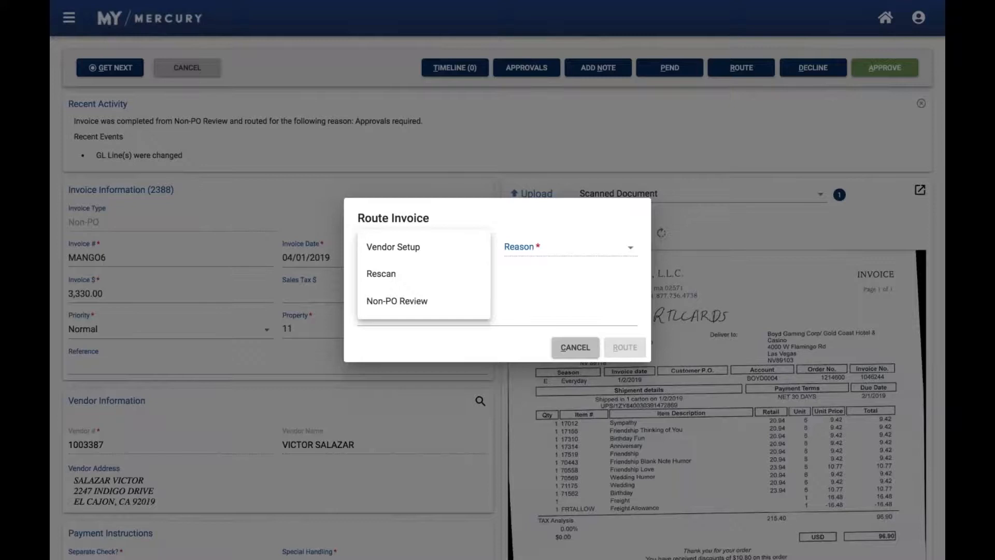
pyautogui.click(551, 291)
pyautogui.click(559, 349)
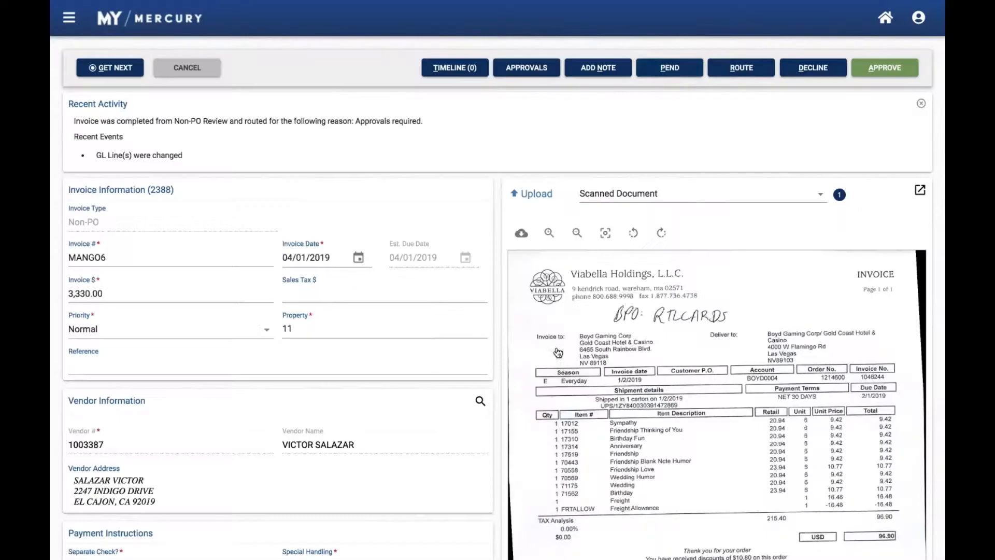
# Prepare to pend the invoice for 4 days with a Waiting For Department reason and a draft comment, and cancel the pend
pyautogui.click(655, 76)
pyautogui.click(456, 257)
pyautogui.click(422, 328)
pyautogui.click(533, 247)
pyautogui.click(535, 274)
pyautogui.click(421, 317)
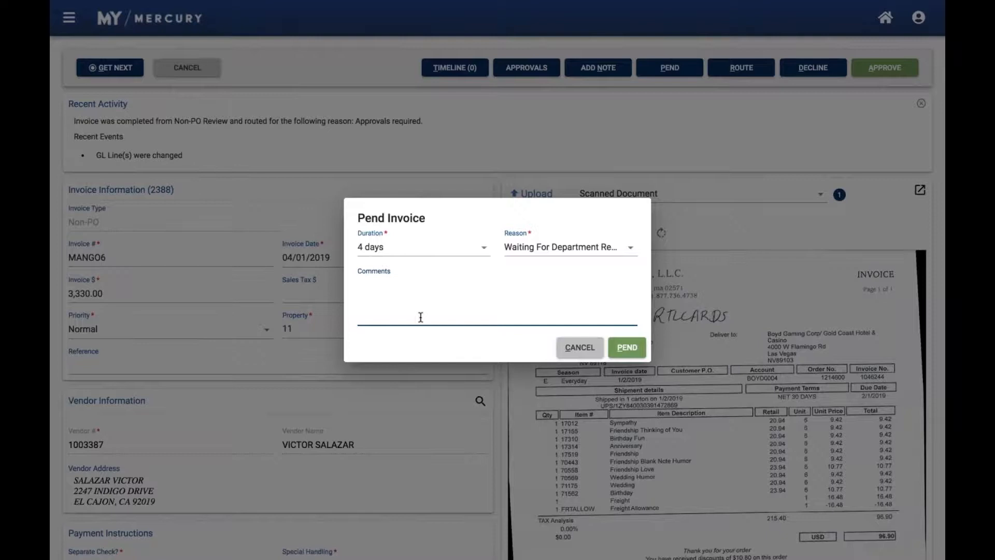
pyautogui.write('Please do np')
pyautogui.press('BackSpace')
pyautogui.press('BackSpace')
pyautogui.press('BackSpace')
pyautogui.press('BackSpace')
pyautogui.press('BackSpace')
pyautogui.press('BackSpace')
pyautogui.press('BackSpace')
pyautogui.press('BackSpace')
pyautogui.press('BackSpace')
pyautogui.press('BackSpace')
pyautogui.click(576, 348)
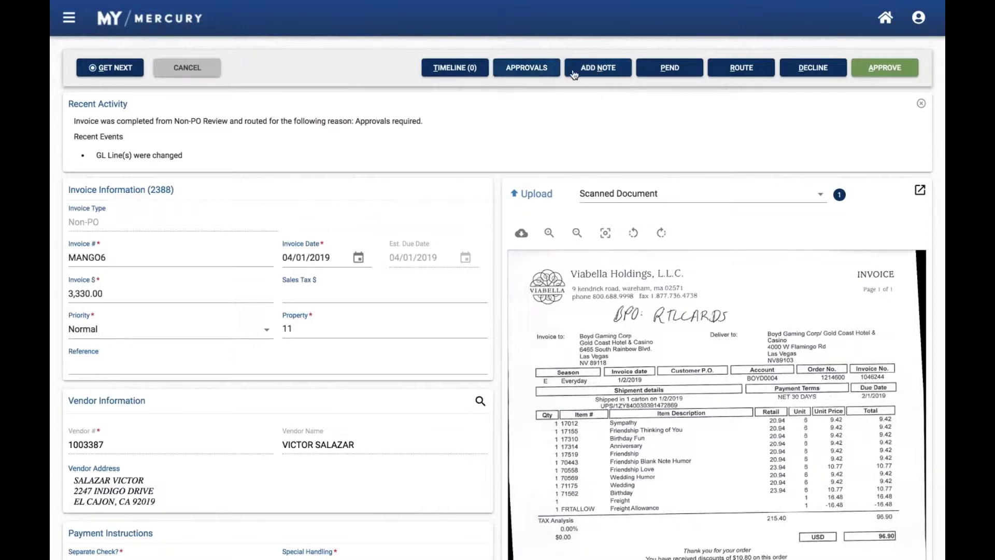
# Draft the invoice note "This is a test note", switch its Internal Only option off and on, and cancel the note
pyautogui.click(589, 72)
pyautogui.write('This is a test note')
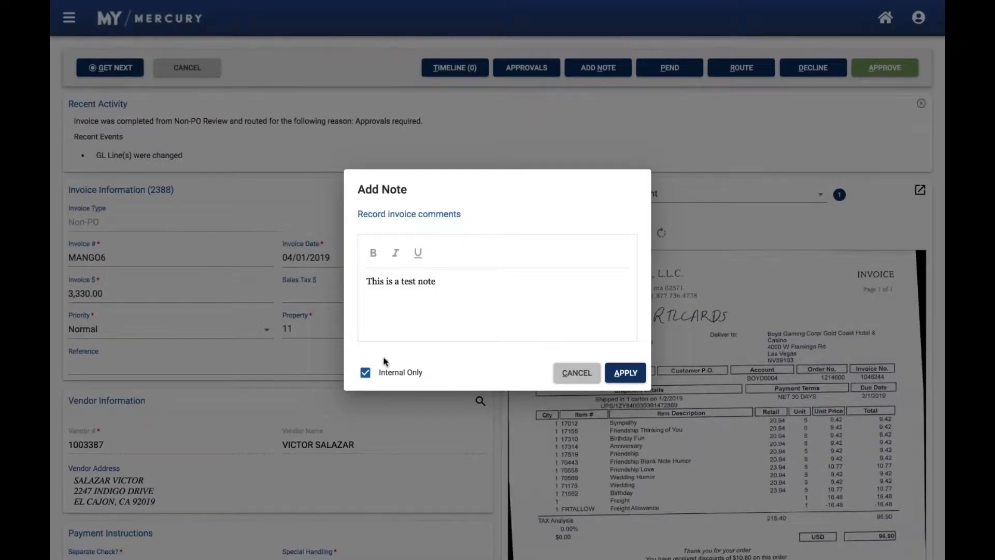
pyautogui.click(366, 373)
pyautogui.click(366, 374)
pyautogui.click(566, 378)
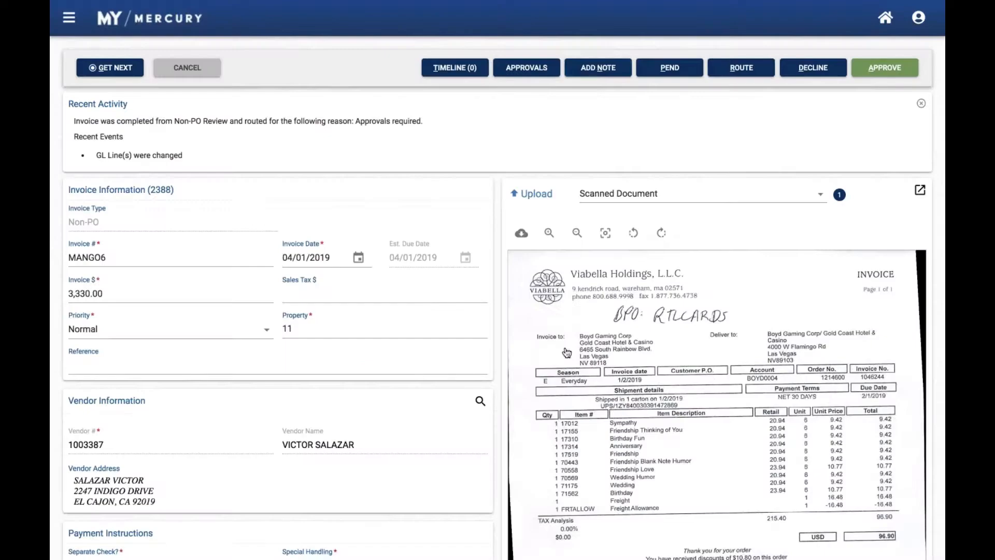
# Add the internal-only note "Hello" to the invoice
pyautogui.click(591, 71)
pyautogui.write('Hello')
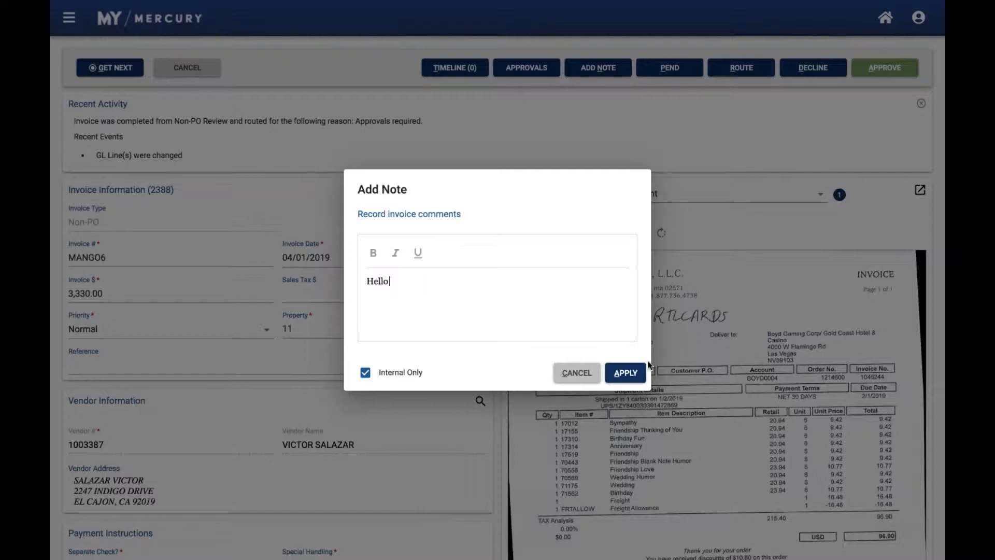
pyautogui.click(625, 373)
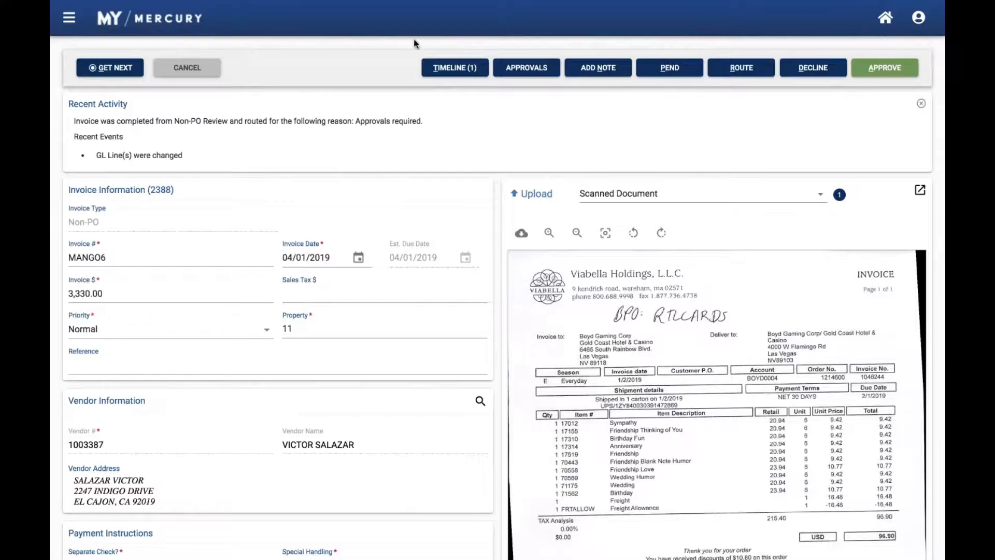
# Open the invoice timeline, filter it to notes only and to events only, and show all entry types again
pyautogui.click(456, 69)
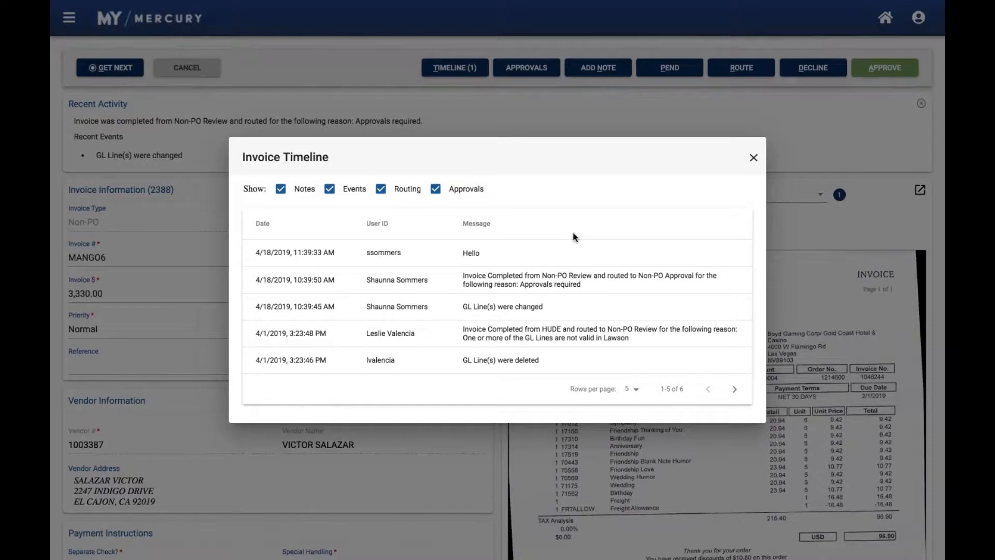
pyautogui.click(381, 189)
pyautogui.click(435, 190)
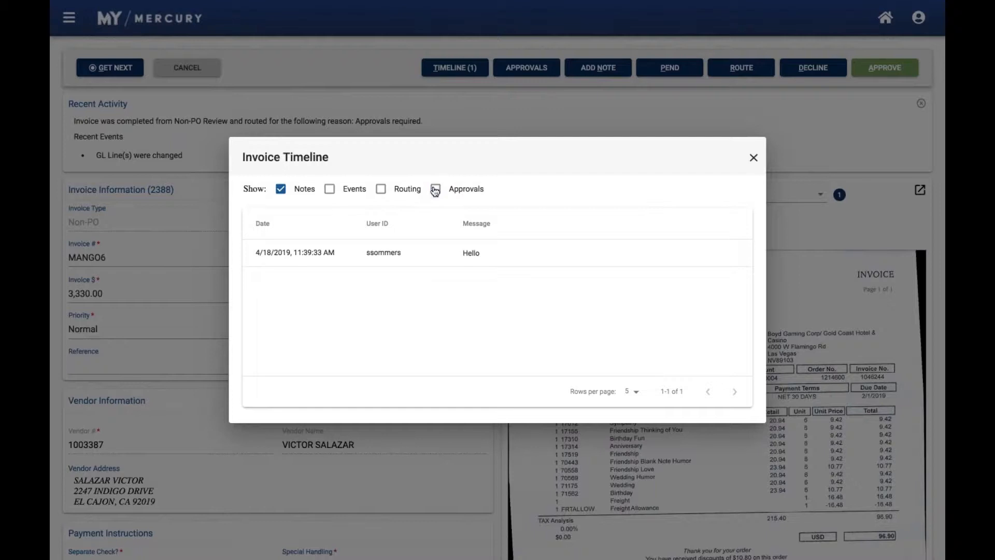
pyautogui.click(280, 188)
pyautogui.click(330, 189)
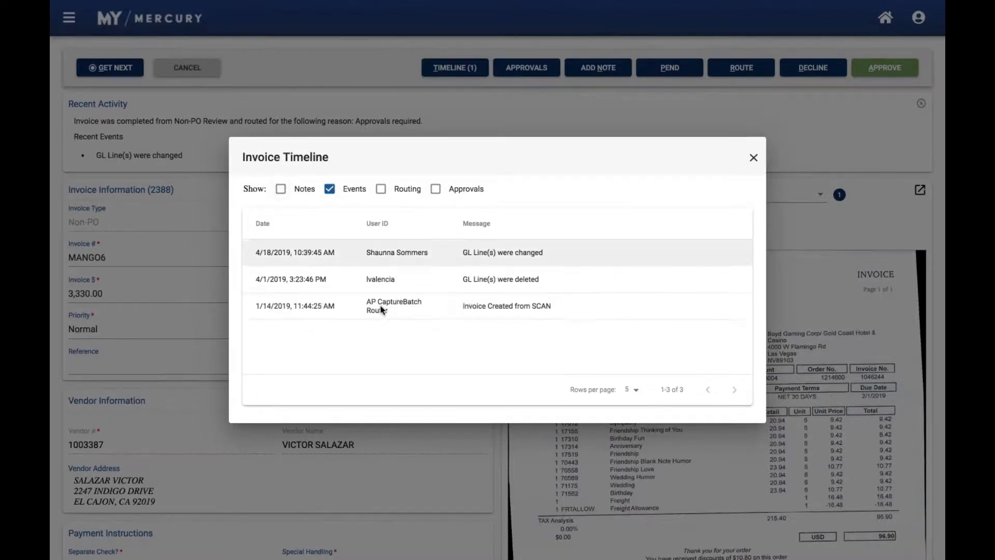
pyautogui.click(281, 189)
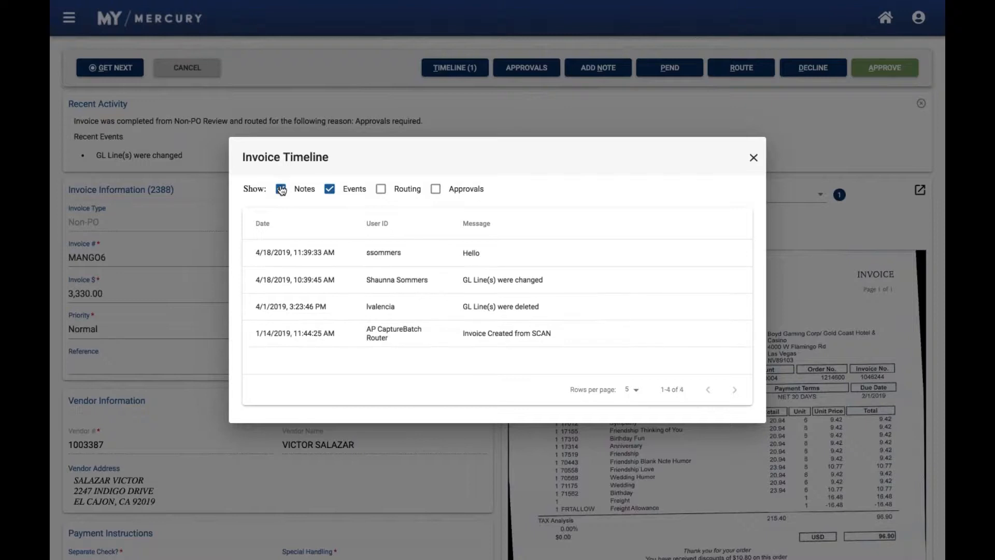
pyautogui.click(381, 189)
pyautogui.click(436, 190)
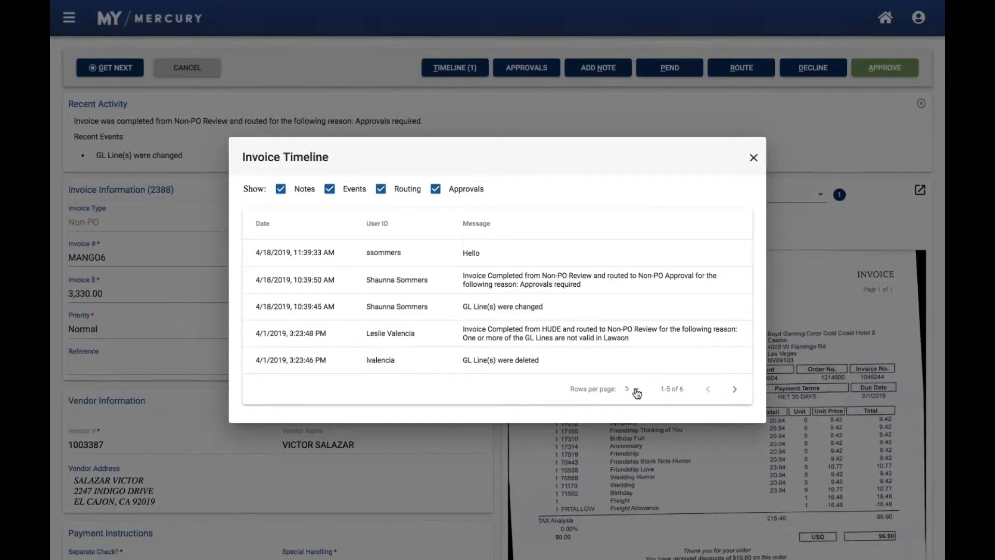
# Page through the timeline entries, show 10 rows per page, and close the timeline
pyautogui.click(735, 390)
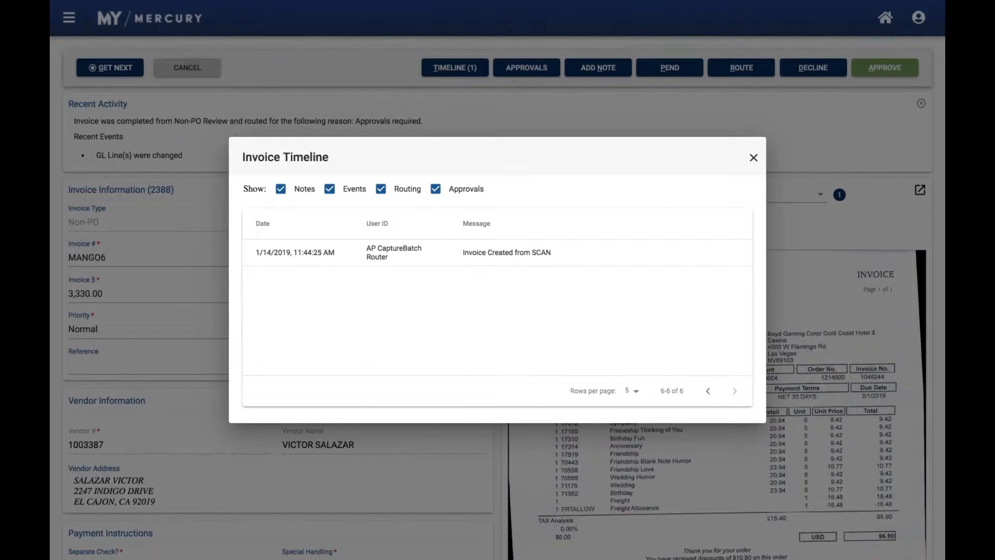
pyautogui.click(703, 392)
pyautogui.click(633, 391)
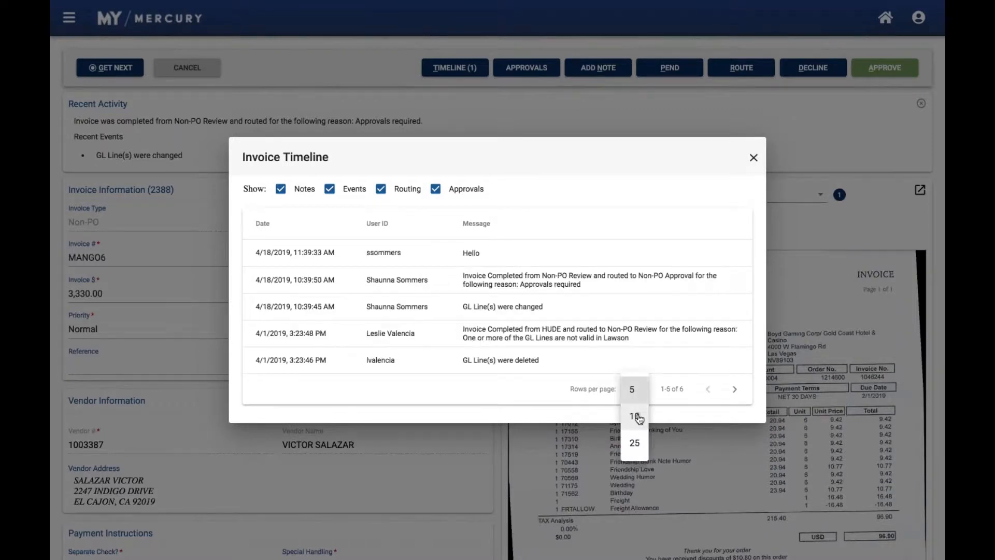
pyautogui.click(634, 417)
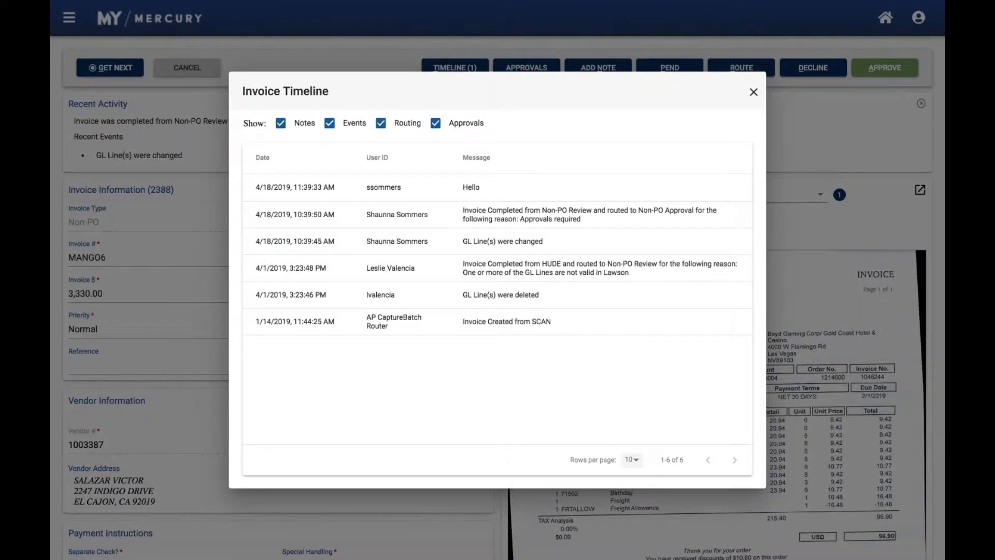
pyautogui.click(753, 92)
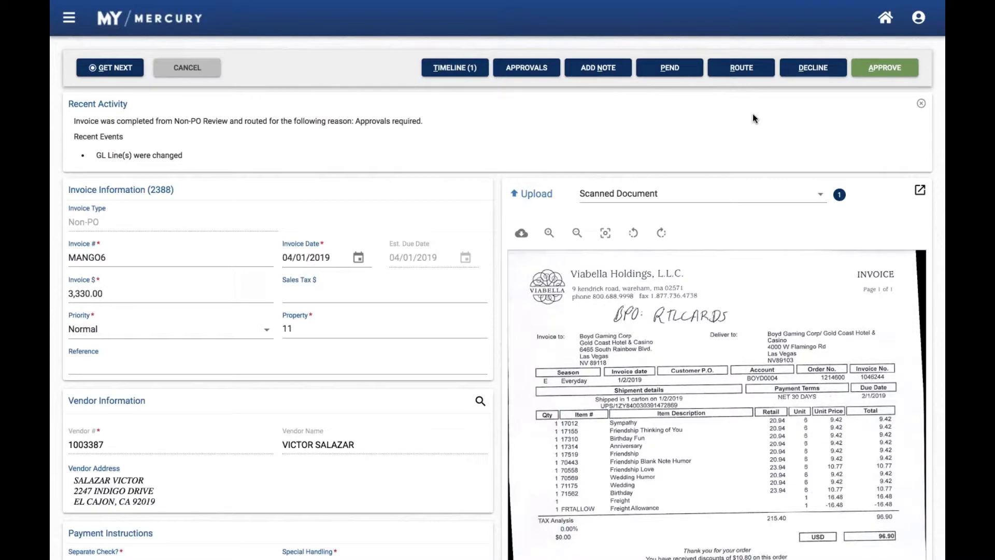
# Cancel processing of the current Non-PO invoice, discarding its changes, and return to the home dashboard
pyautogui.click(206, 72)
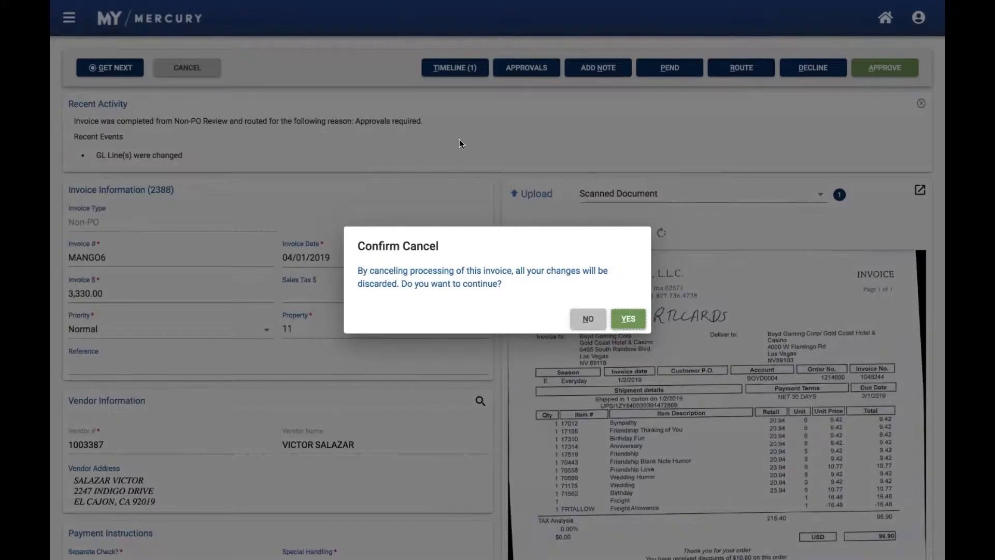
pyautogui.click(628, 317)
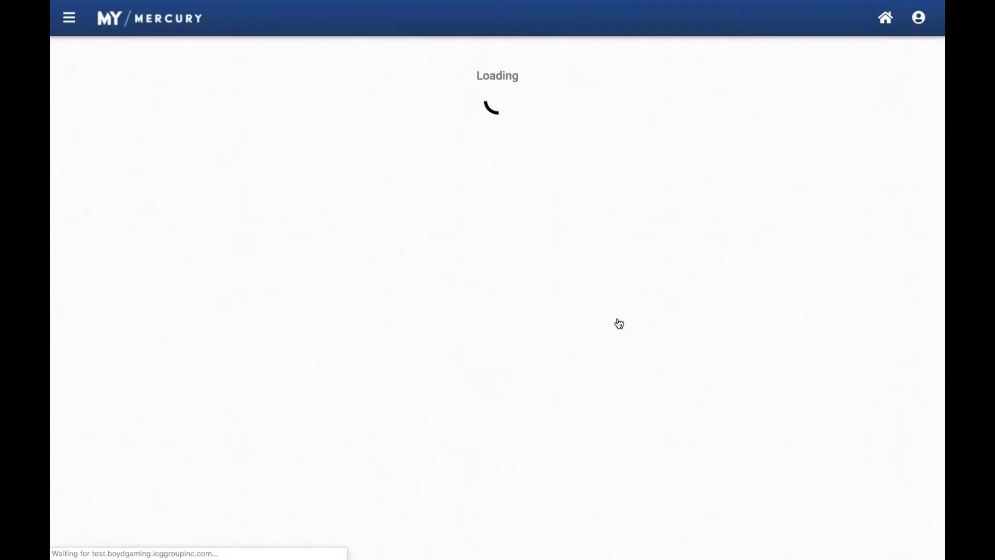
pyautogui.click(878, 21)
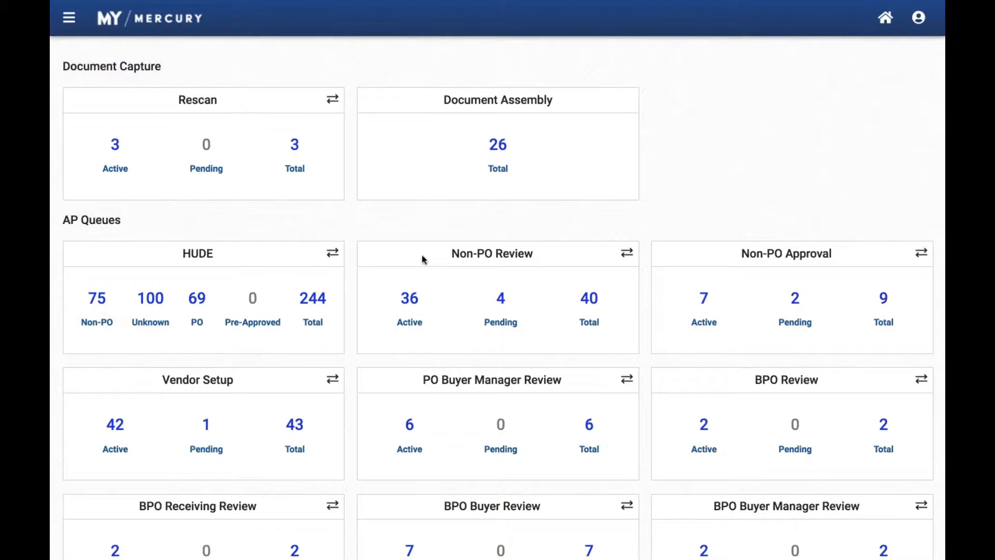
# Open the active Non-PO Review queue and filter it by the route reason Potential Duplicate
pyautogui.click(407, 304)
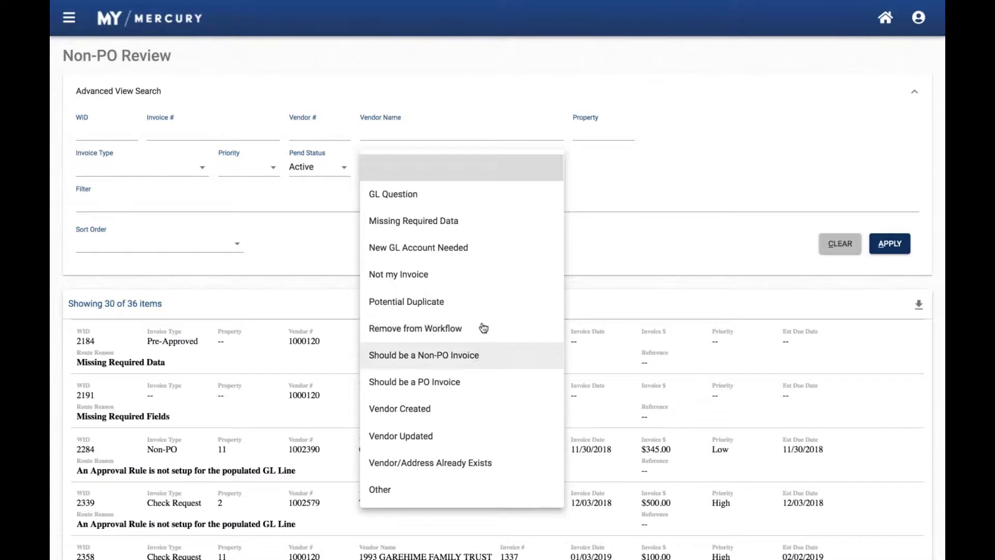
pyautogui.click(474, 299)
pyautogui.click(891, 244)
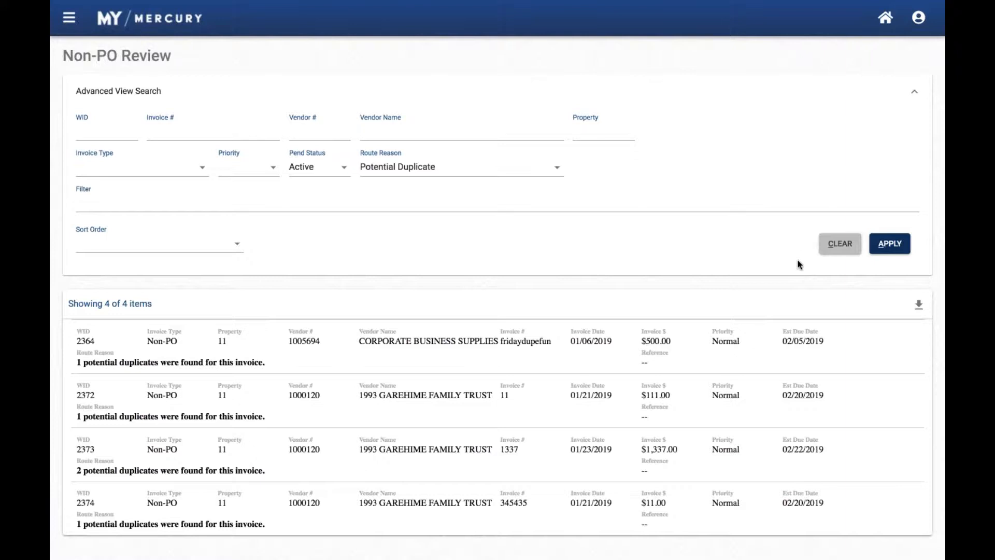
# Open the CORPORATE BUSINESS SUPPLIES invoice fridaydupefun, view its potential duplicate 2368, and close the duplicate
pyautogui.click(471, 350)
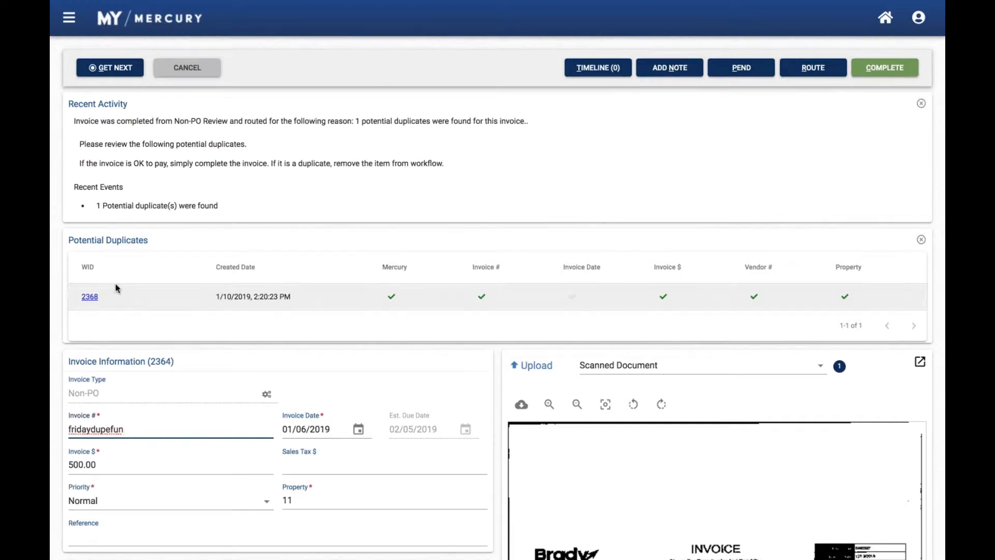
pyautogui.click(89, 297)
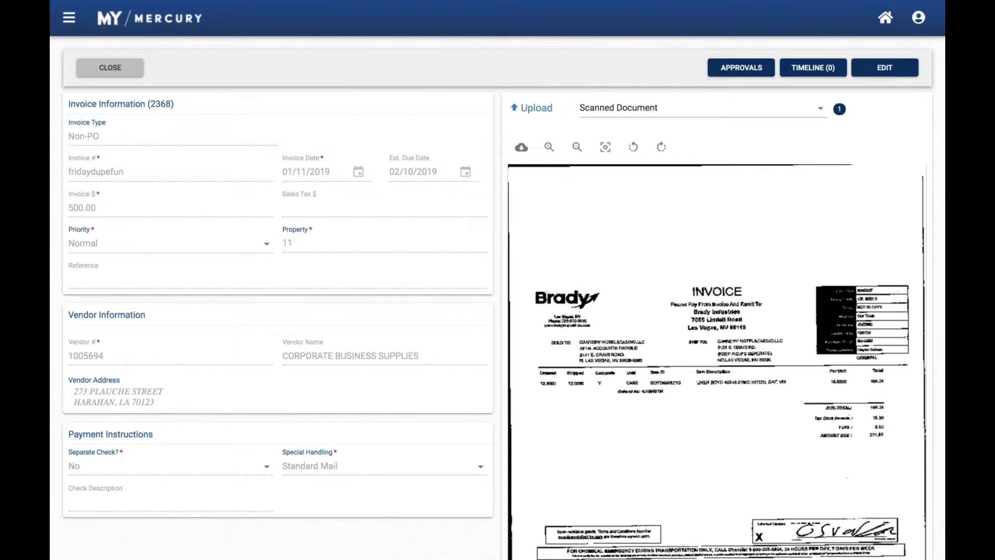
pyautogui.click(110, 67)
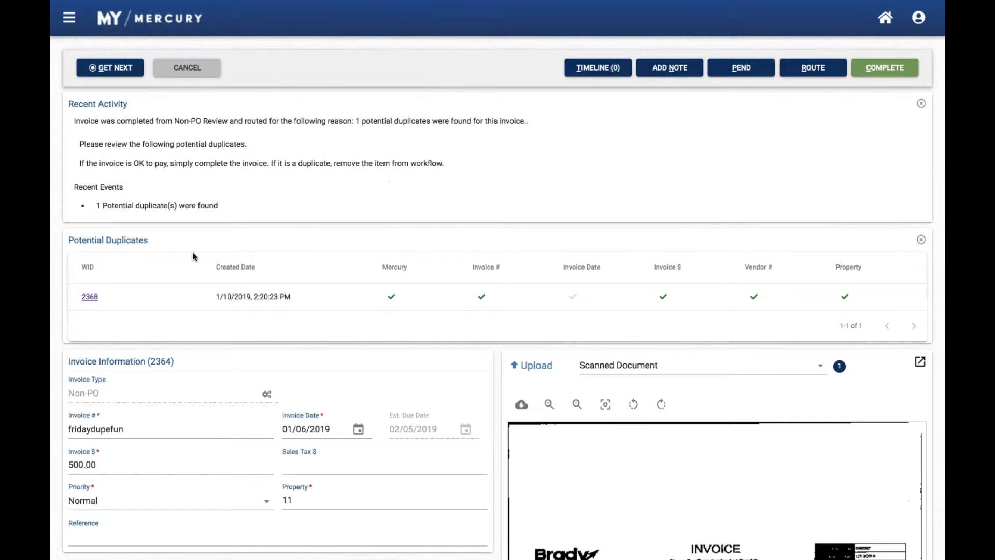
# Review the vendor, payment and GL line data of invoice 2364 and complete the invoice as OK to pay
pyautogui.scroll(-10, 248, 289)
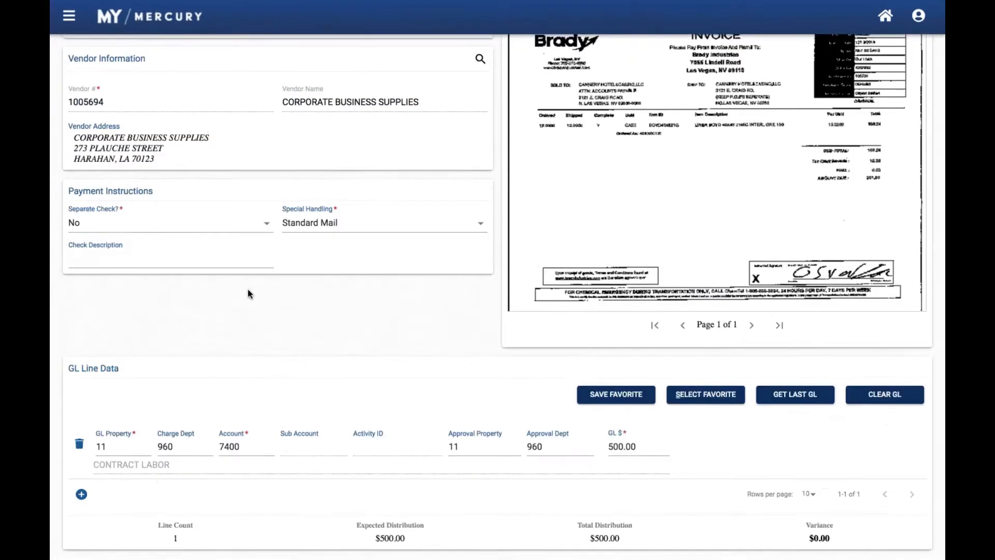
pyautogui.scroll(7, 248, 292)
pyautogui.scroll(3, 248, 290)
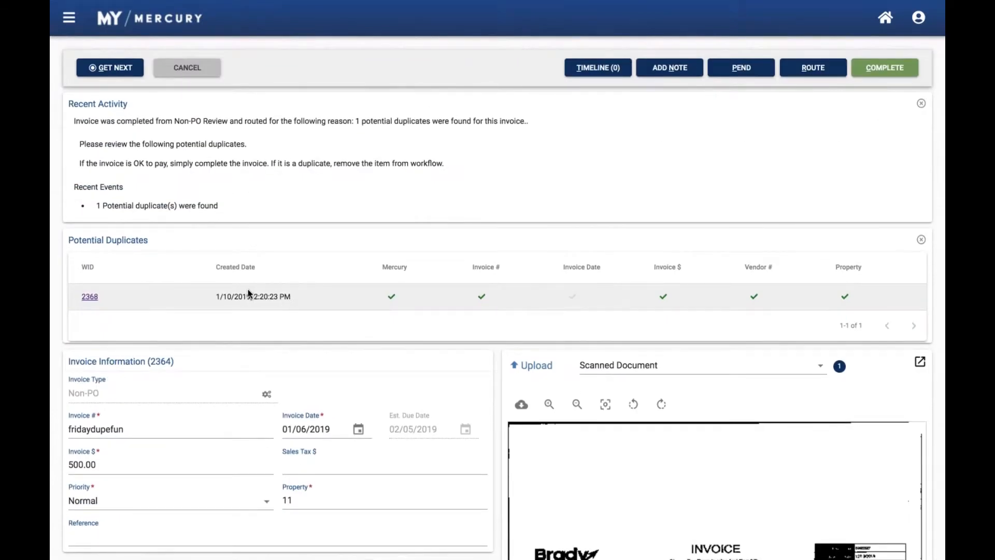
pyautogui.click(889, 77)
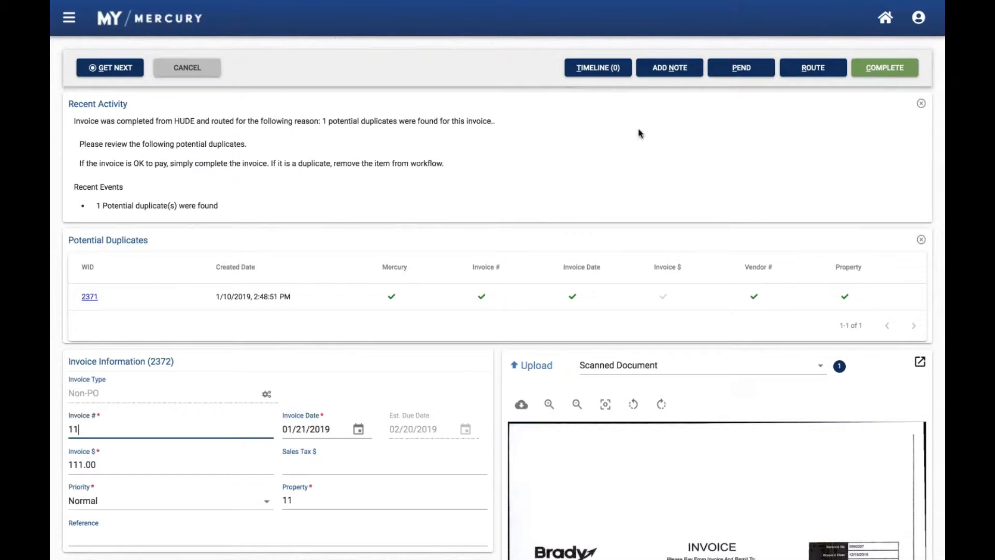
# Return to the home dashboard, open the active Vendor Setup queue, and open the New Vendor invoice with WID 1617
pyautogui.click(887, 19)
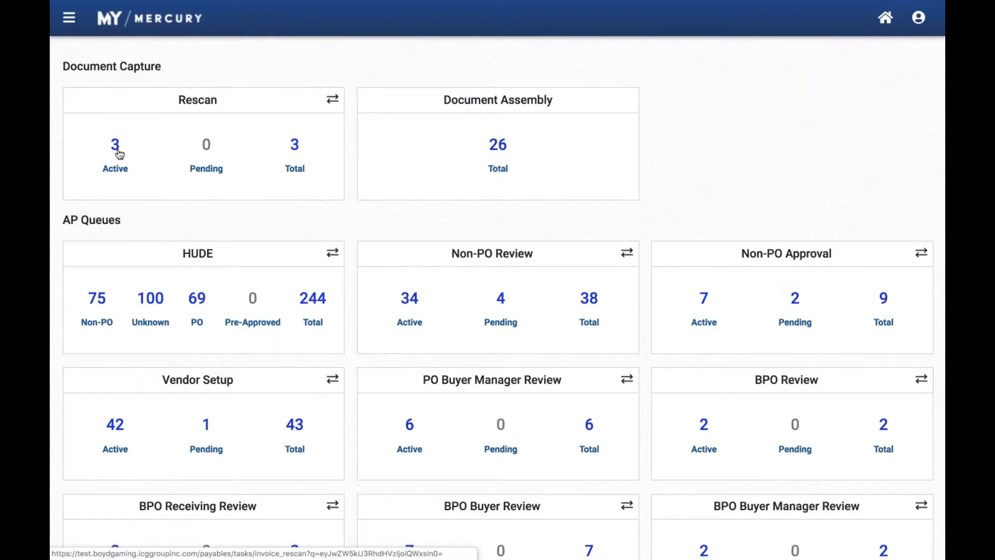
pyautogui.click(109, 435)
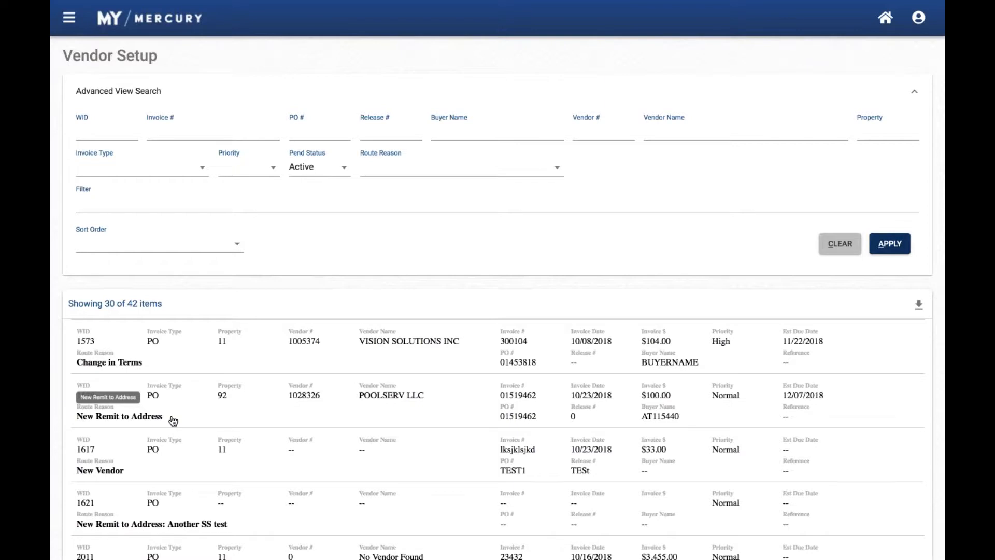
pyautogui.click(237, 477)
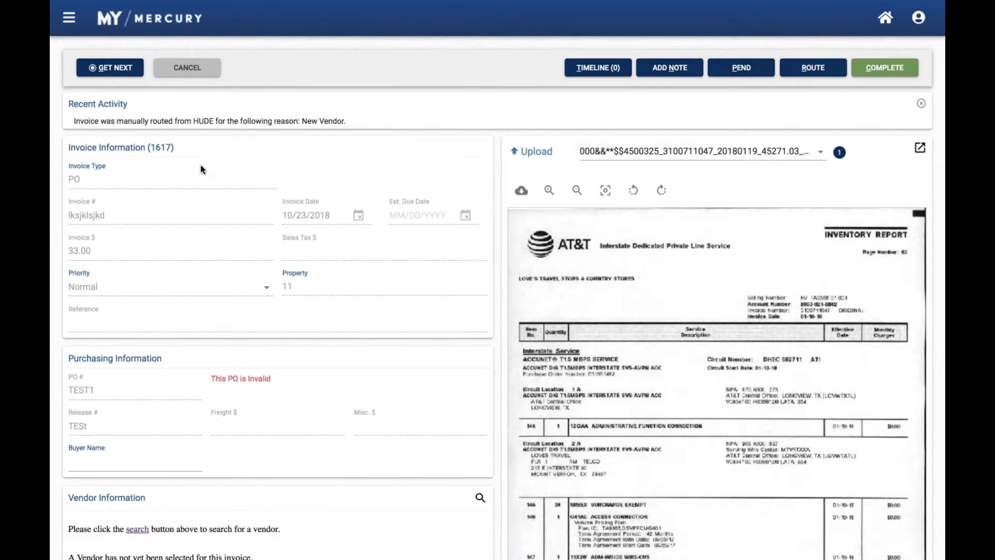
# Cancel processing of the New Vendor invoice, discarding changes, and go back to the home dashboard
pyautogui.click(184, 69)
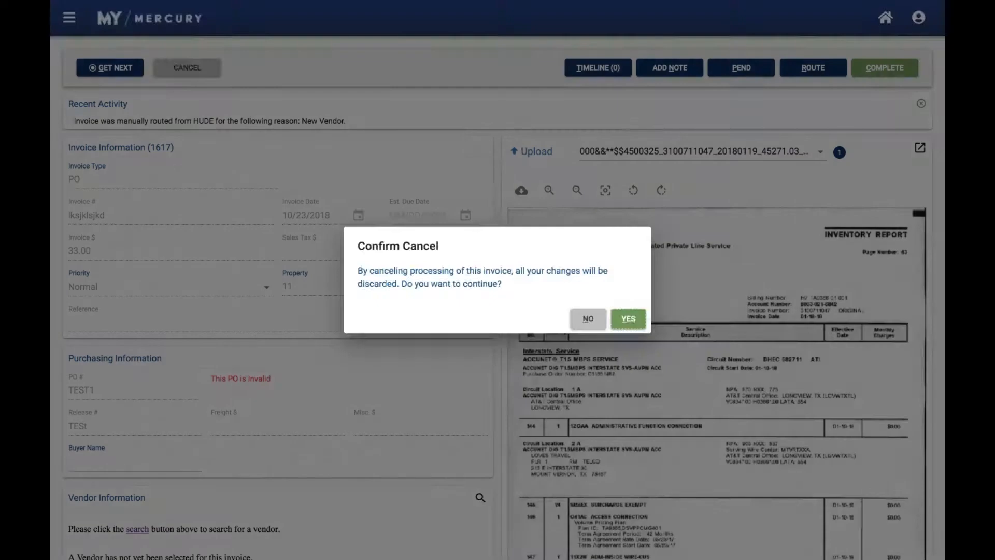
pyautogui.click(628, 319)
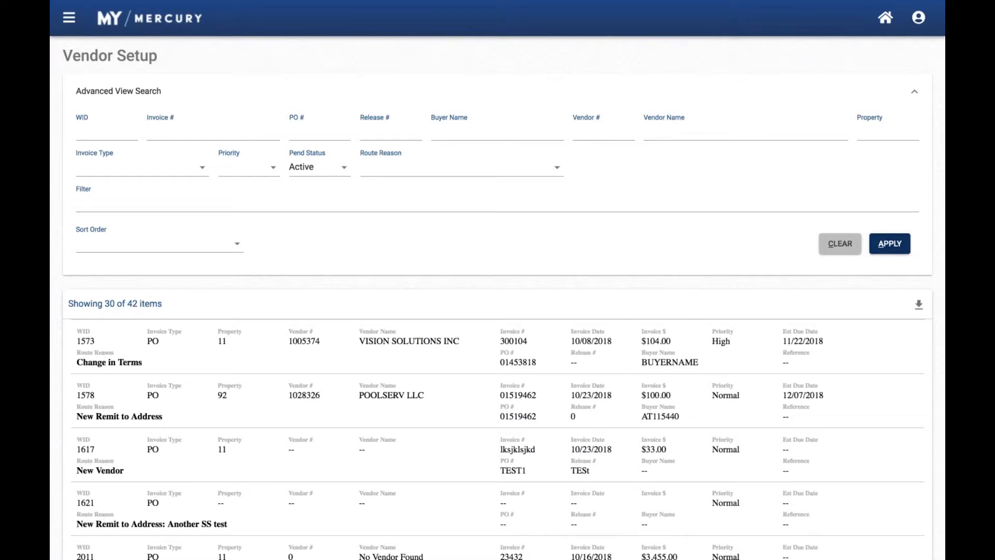
pyautogui.click(882, 18)
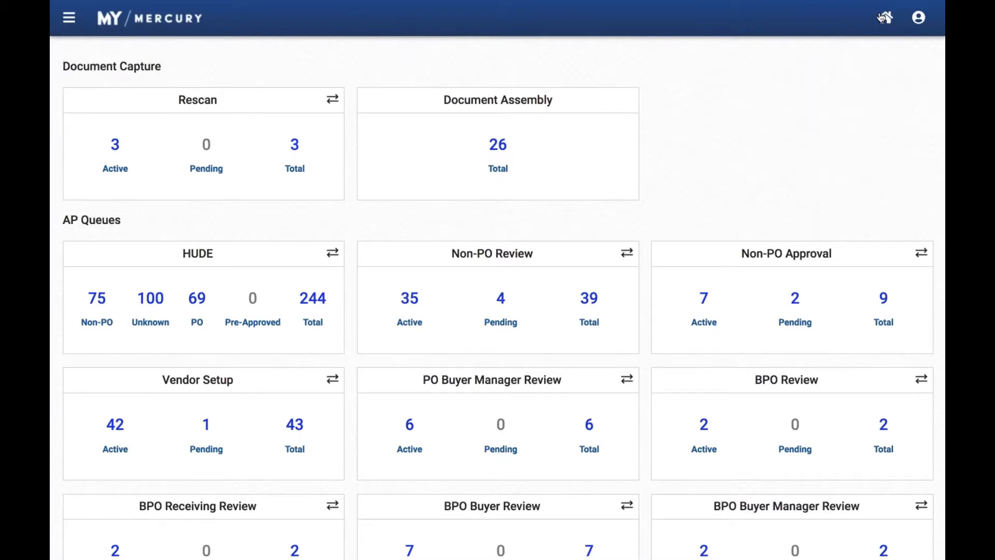
# Open the In-Process Invoice Search and search for the invoice with WID 2619
pyautogui.moveTo(55, 30)
pyautogui.click(68, 20)
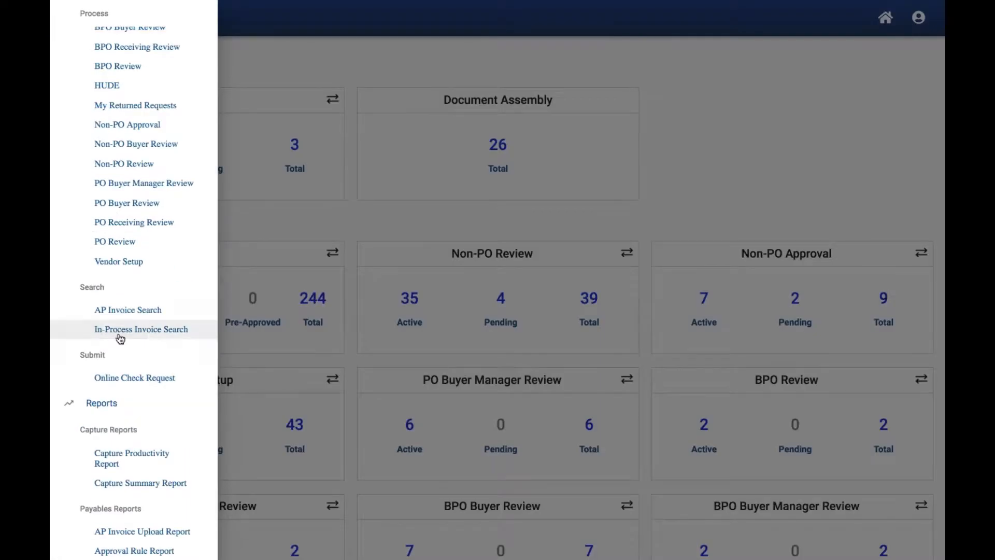
pyautogui.click(118, 338)
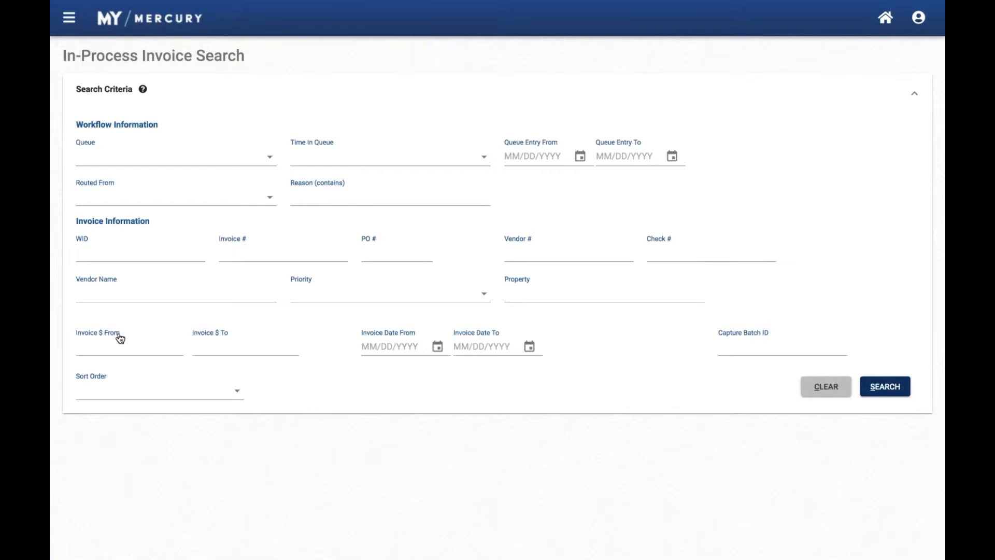
pyautogui.click(103, 251)
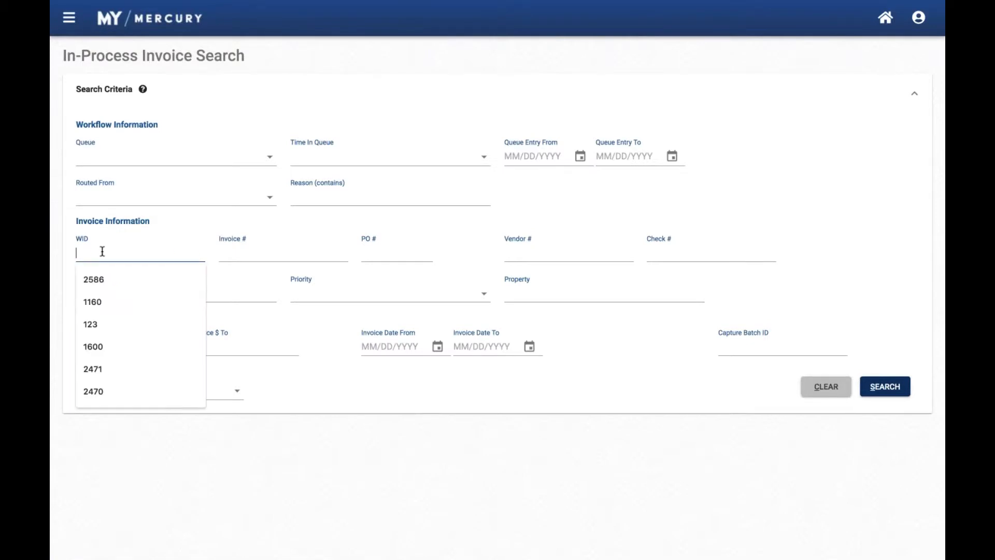
pyautogui.write('2619')
pyautogui.press('Return')
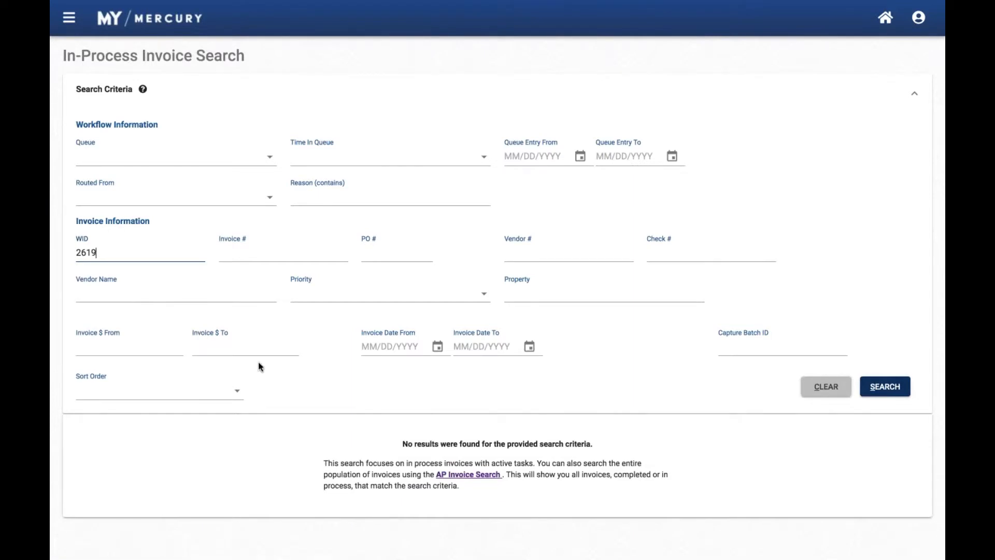
# Repeat the search for WID 2619 in AP Invoice Search, open the invoice, review its details and GL line data, and return home
pyautogui.click(455, 476)
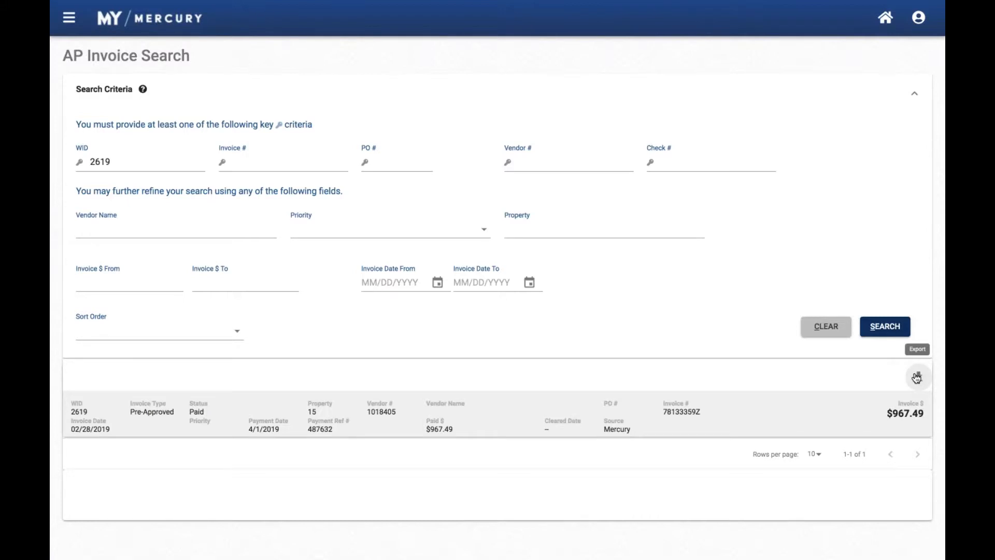
pyautogui.click(375, 410)
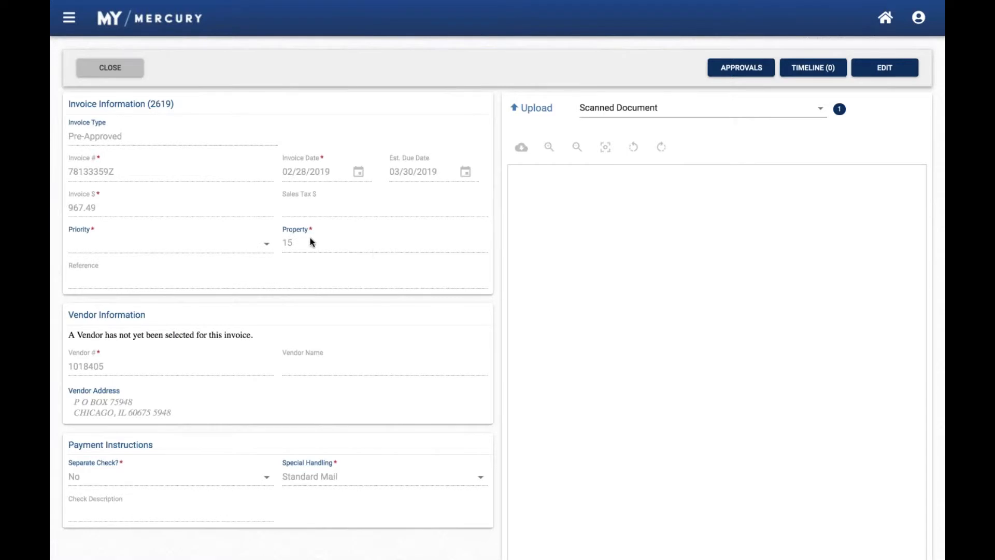
pyautogui.scroll(-4, 310, 242)
pyautogui.scroll(-1, 309, 239)
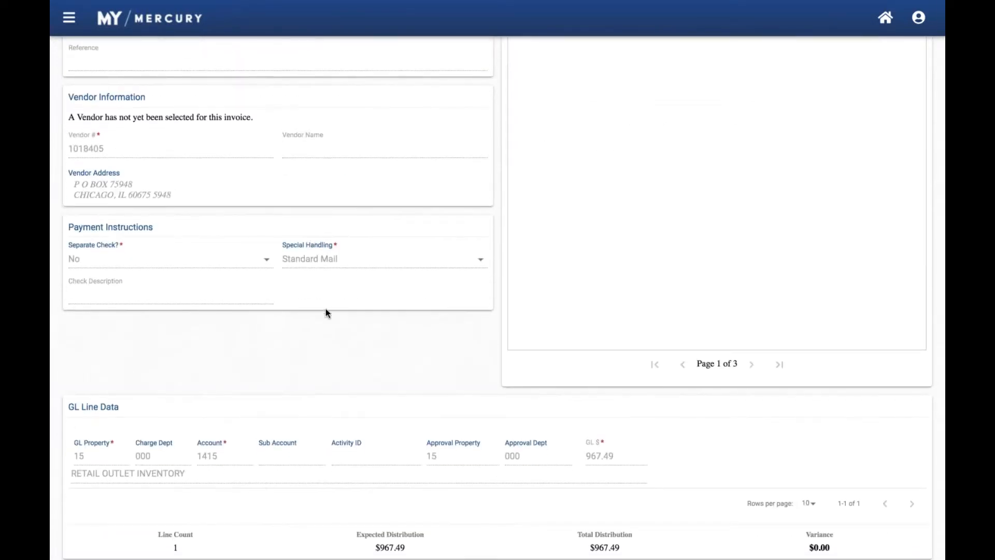
pyautogui.scroll(5, 329, 310)
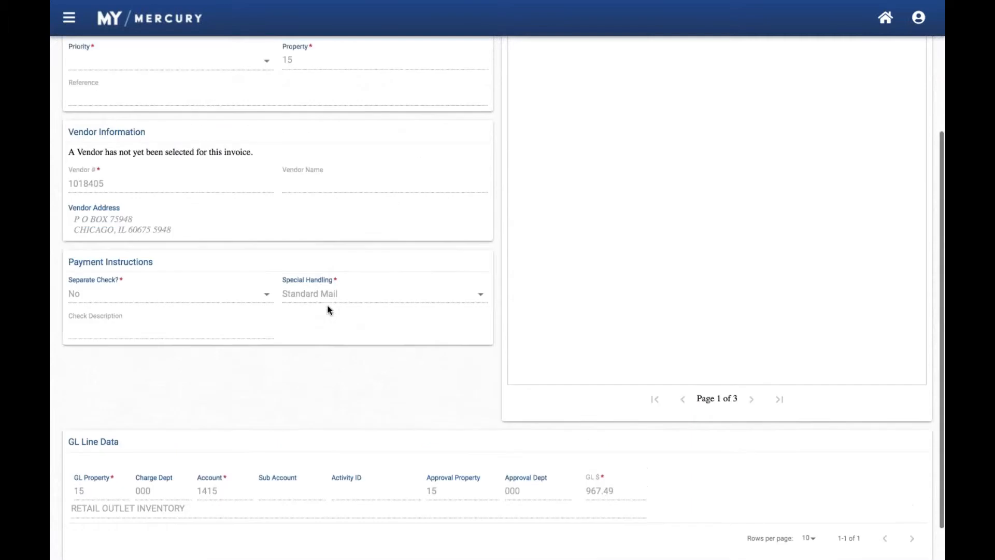
pyautogui.click(890, 19)
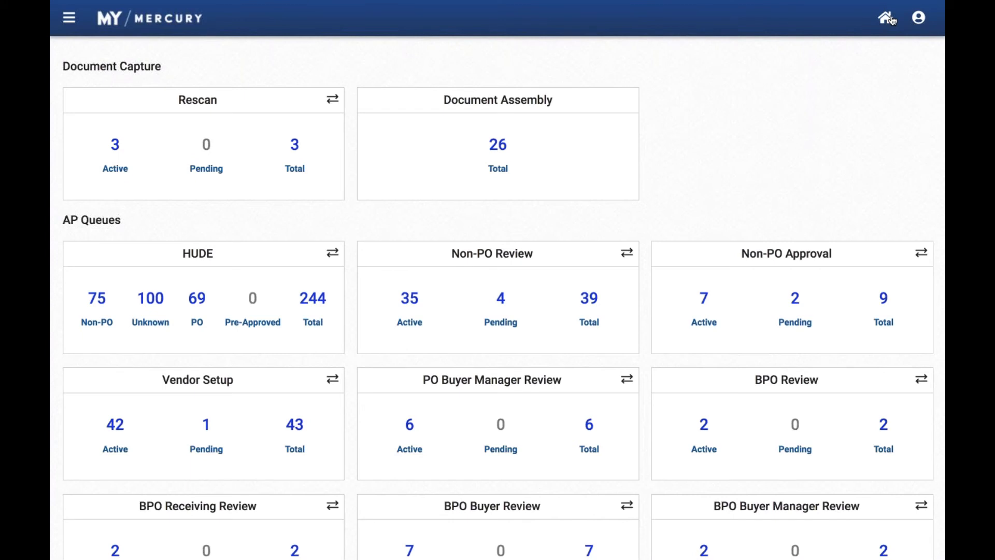
# Change the invoice type of WID 2284 in the active Non-PO Review queue to PO, and return to the home dashboard
pyautogui.click(410, 305)
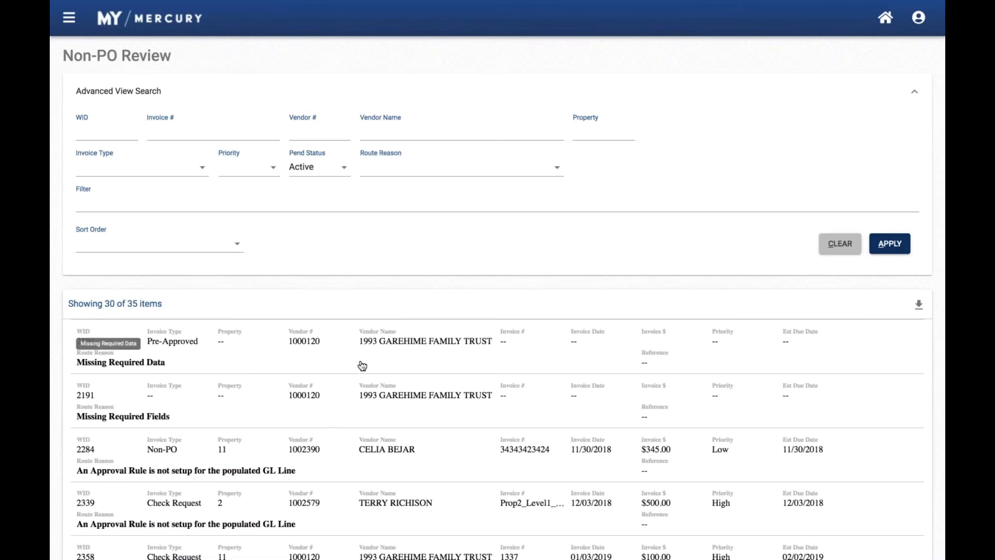
pyautogui.click(323, 440)
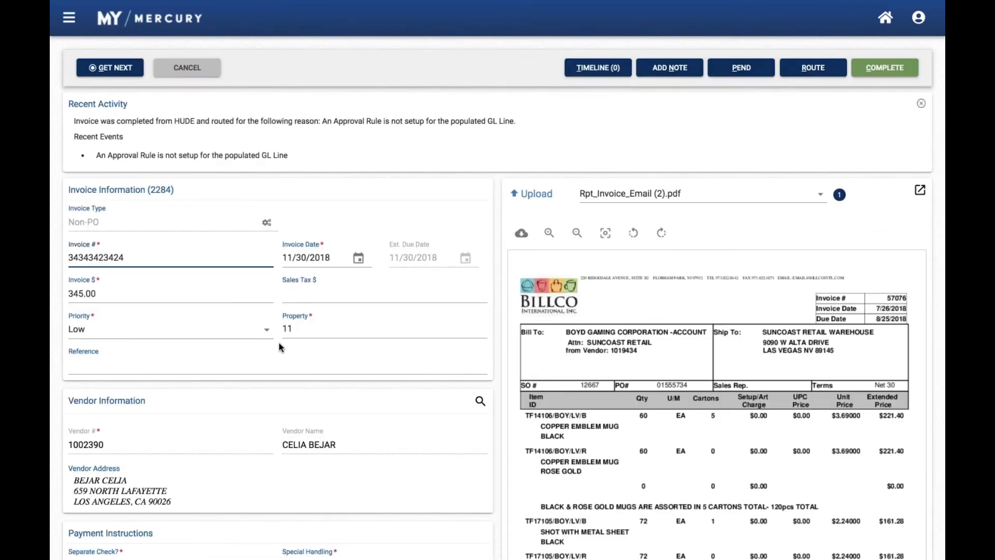
pyautogui.click(265, 221)
pyautogui.click(380, 268)
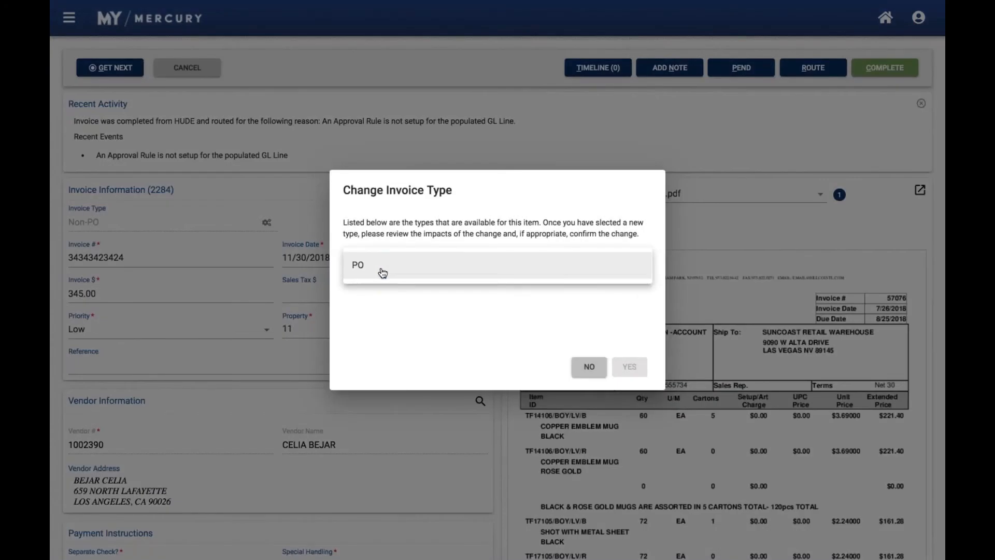
pyautogui.click(382, 272)
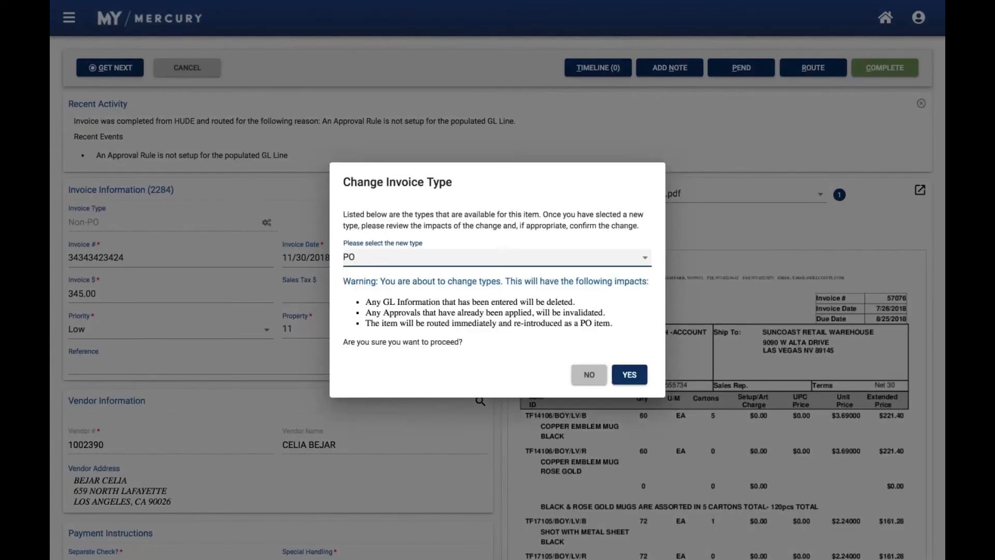
pyautogui.click(620, 373)
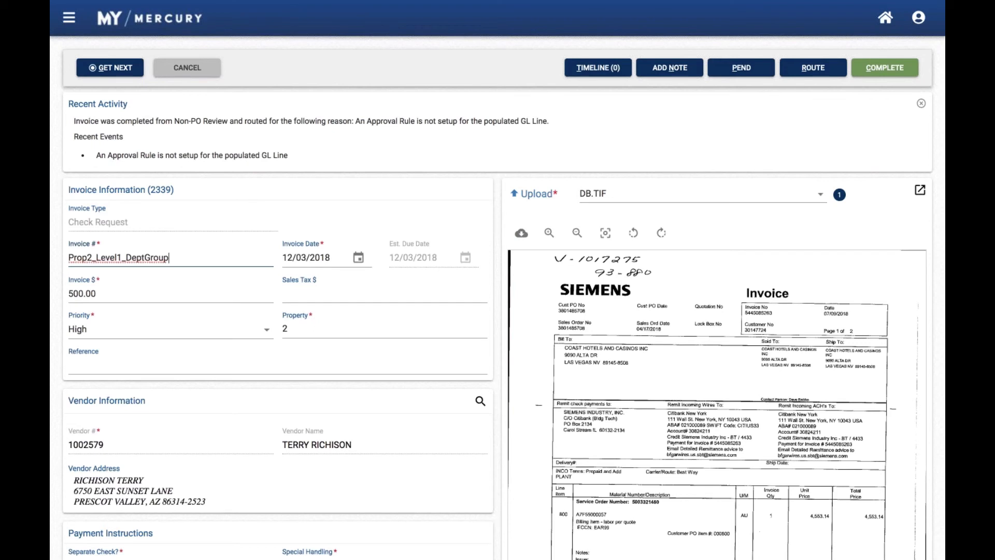
pyautogui.click(879, 24)
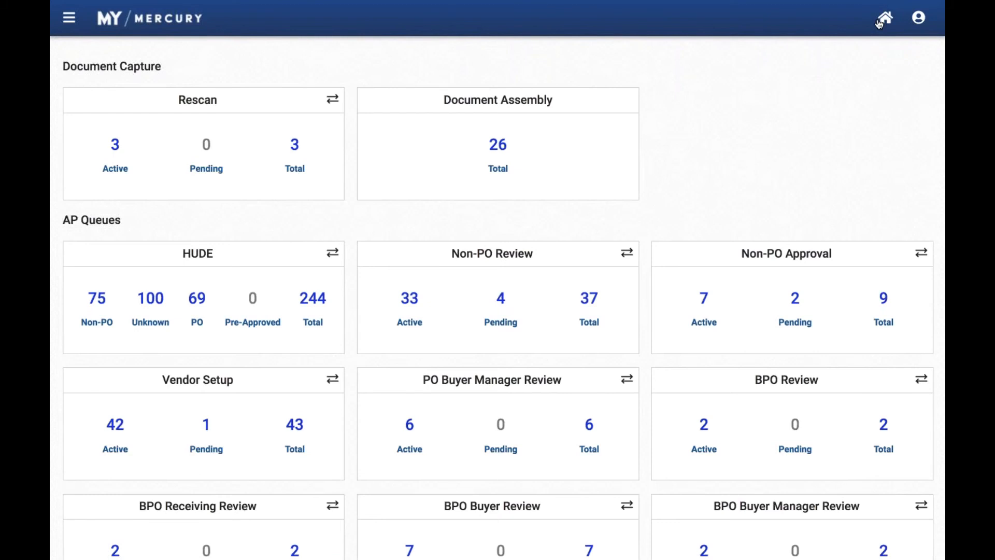